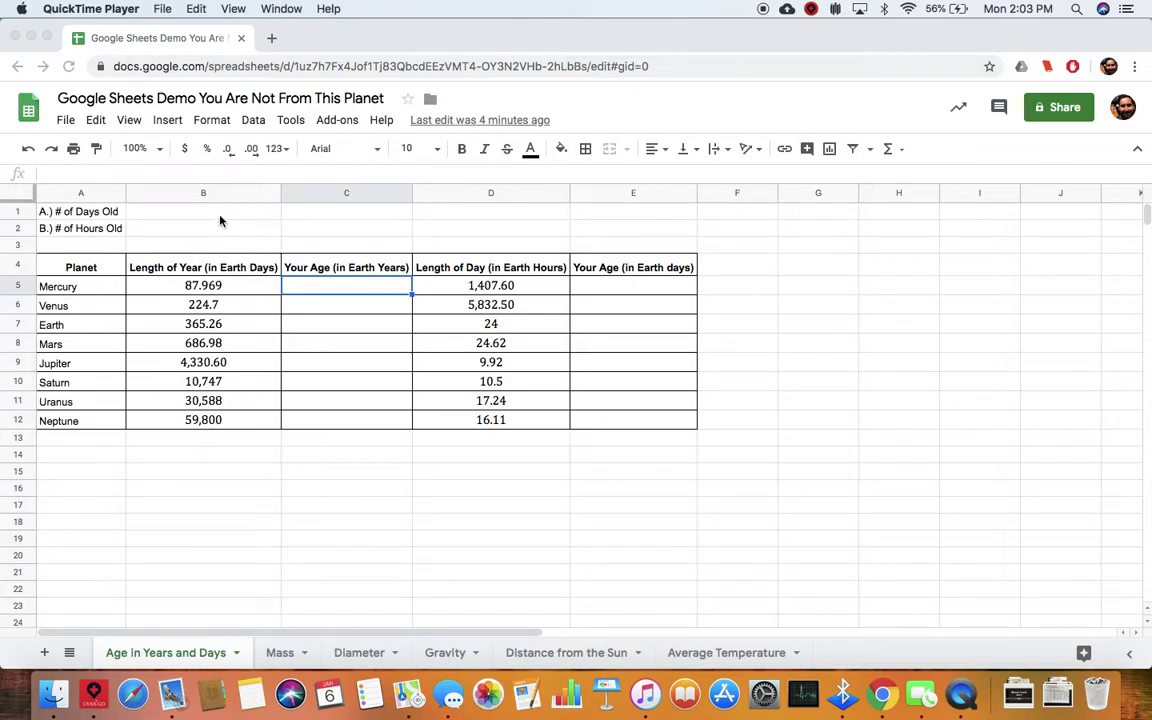
- Enter the formula =40*365.26 in cell B1 to calculate the number of days old
{"action": "left_click", "coordinate": [221, 220]}
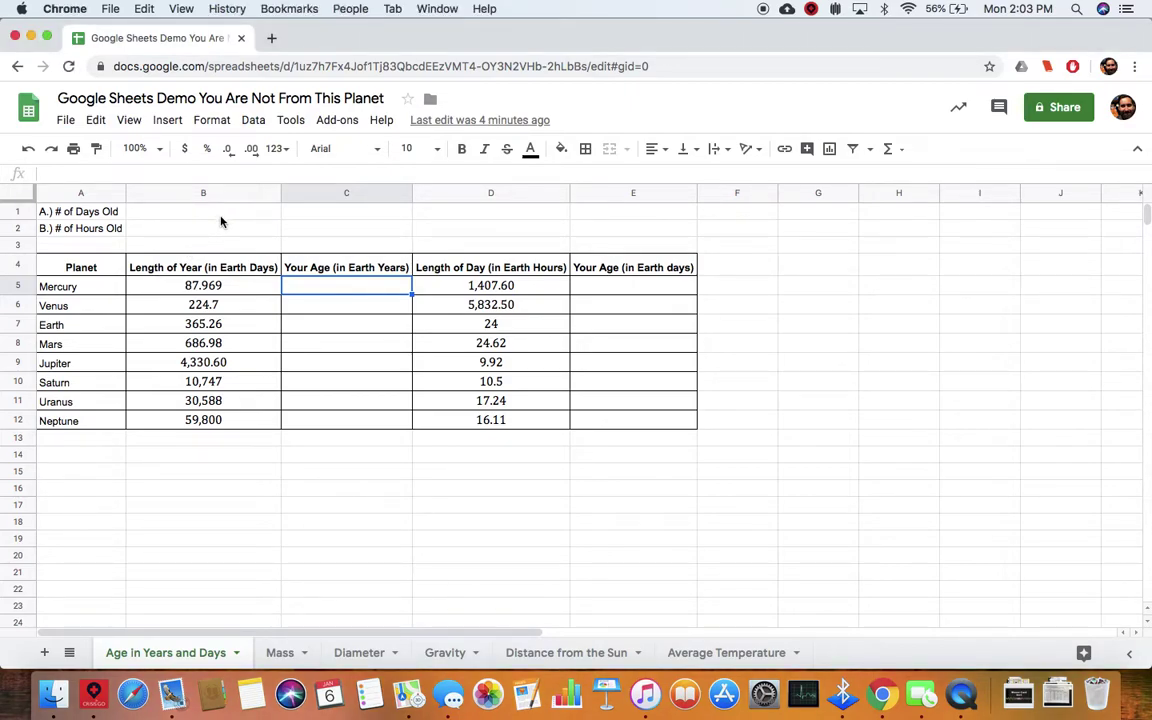
{"action": "left_click", "coordinate": [221, 218]}
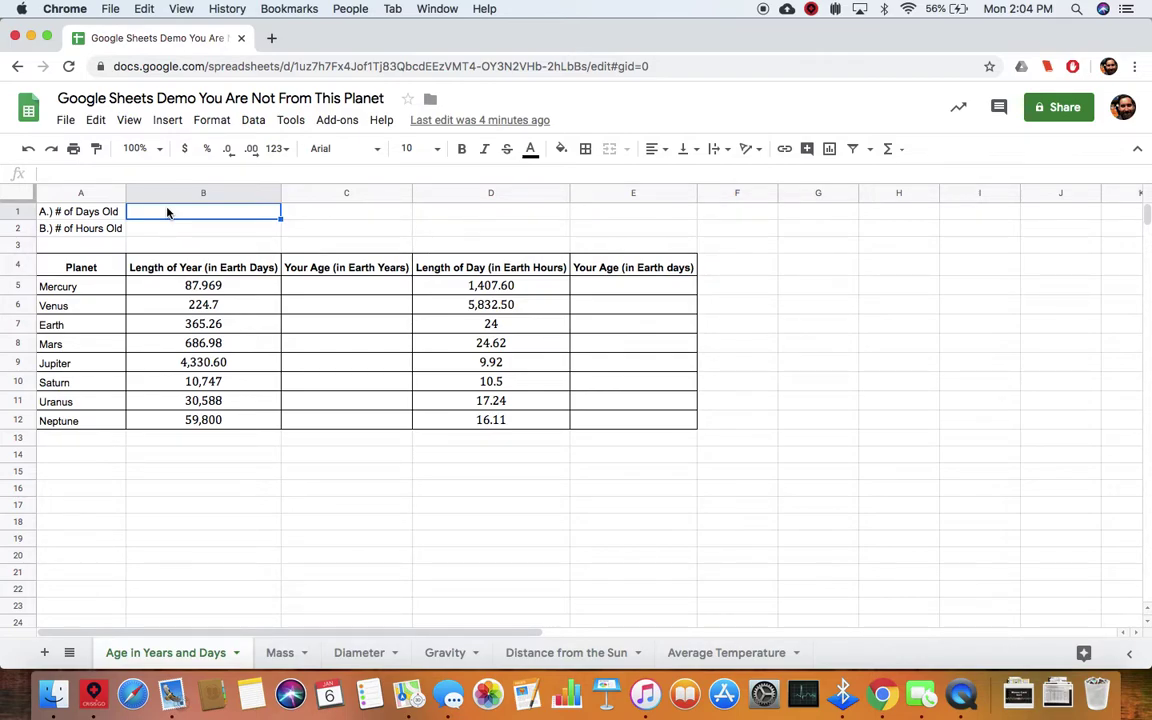
{"action": "type", "text": "="}
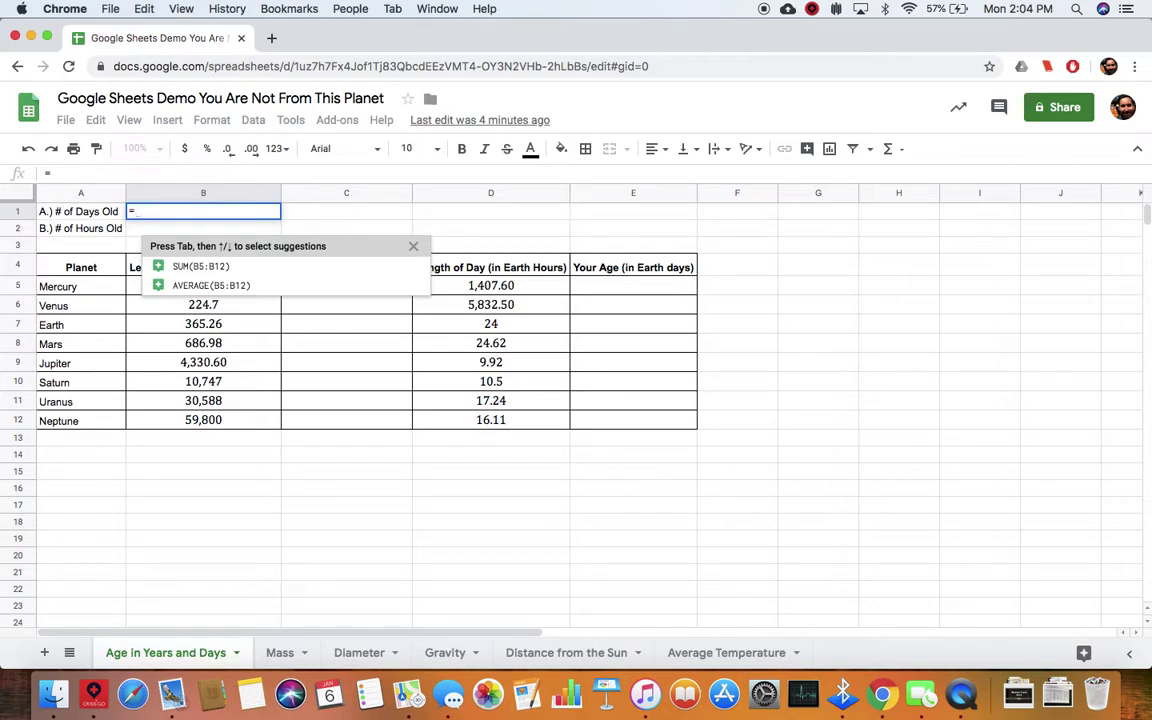
{"action": "type", "text": "40"}
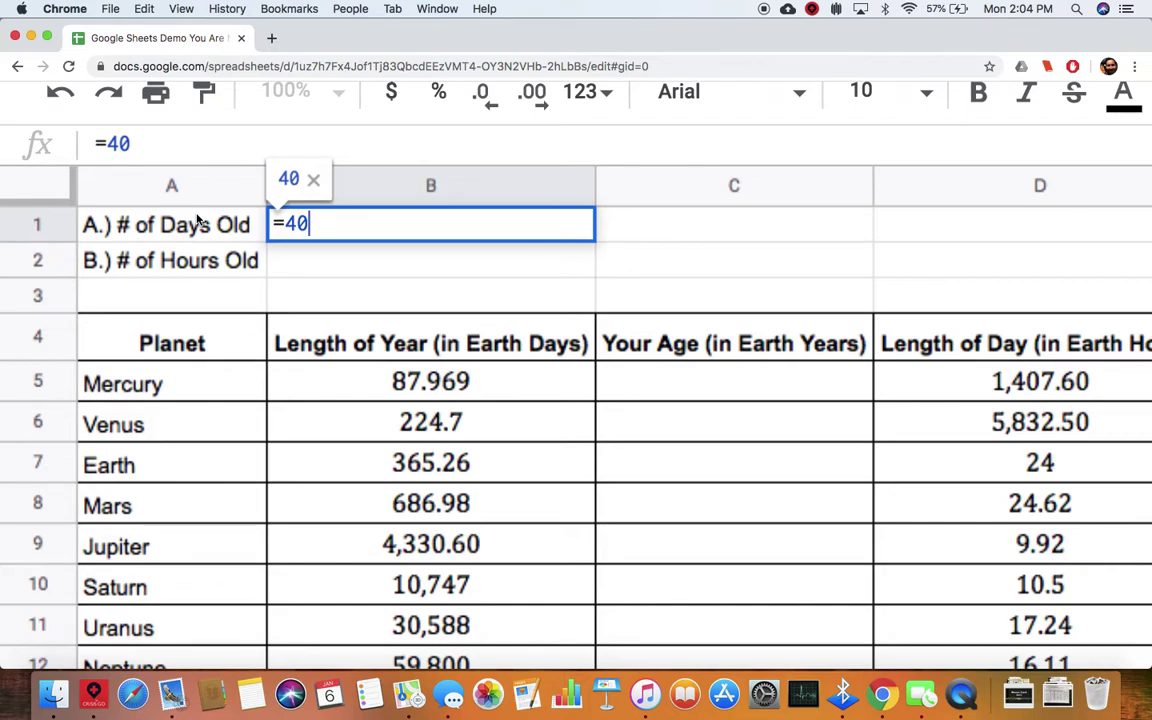
{"action": "type", "text": "*"}
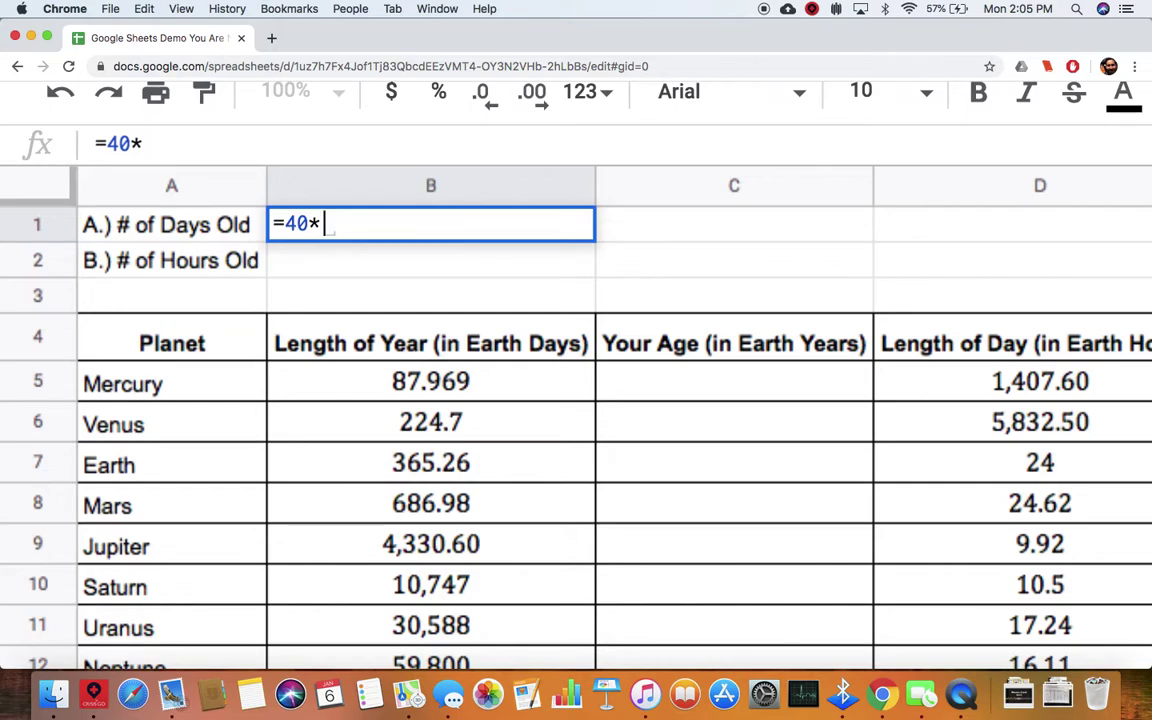
{"action": "type", "text": "36"}
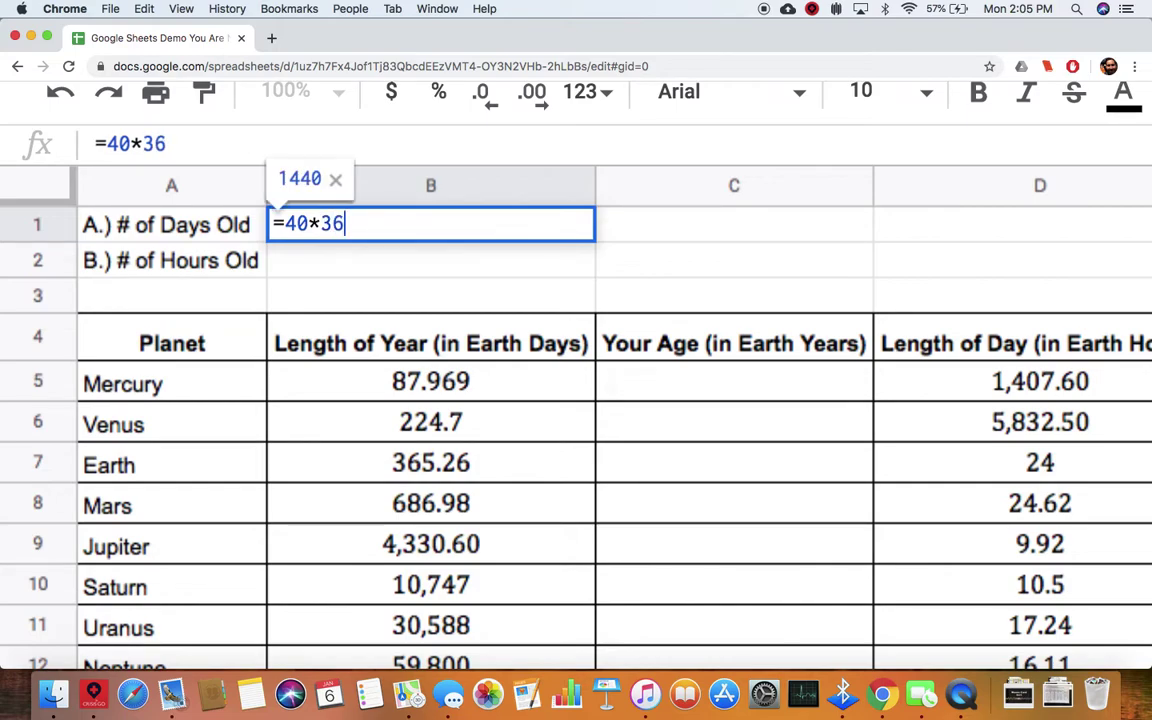
{"action": "type", "text": "5."}
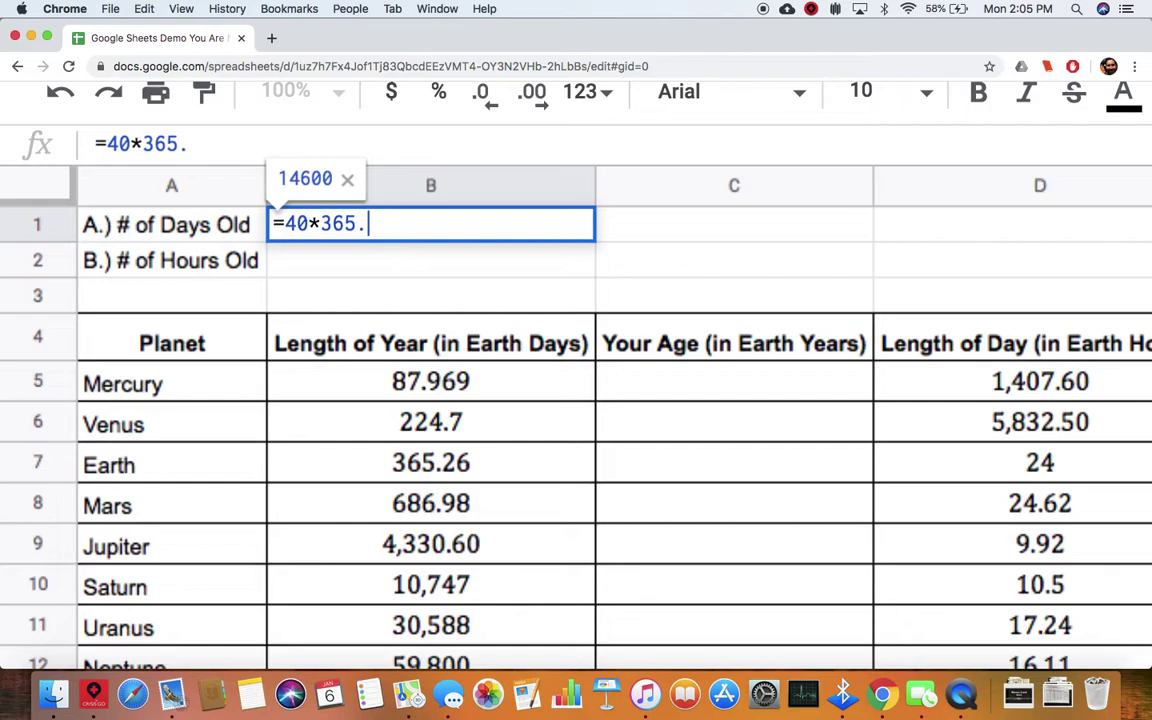
{"action": "type", "text": "26"}
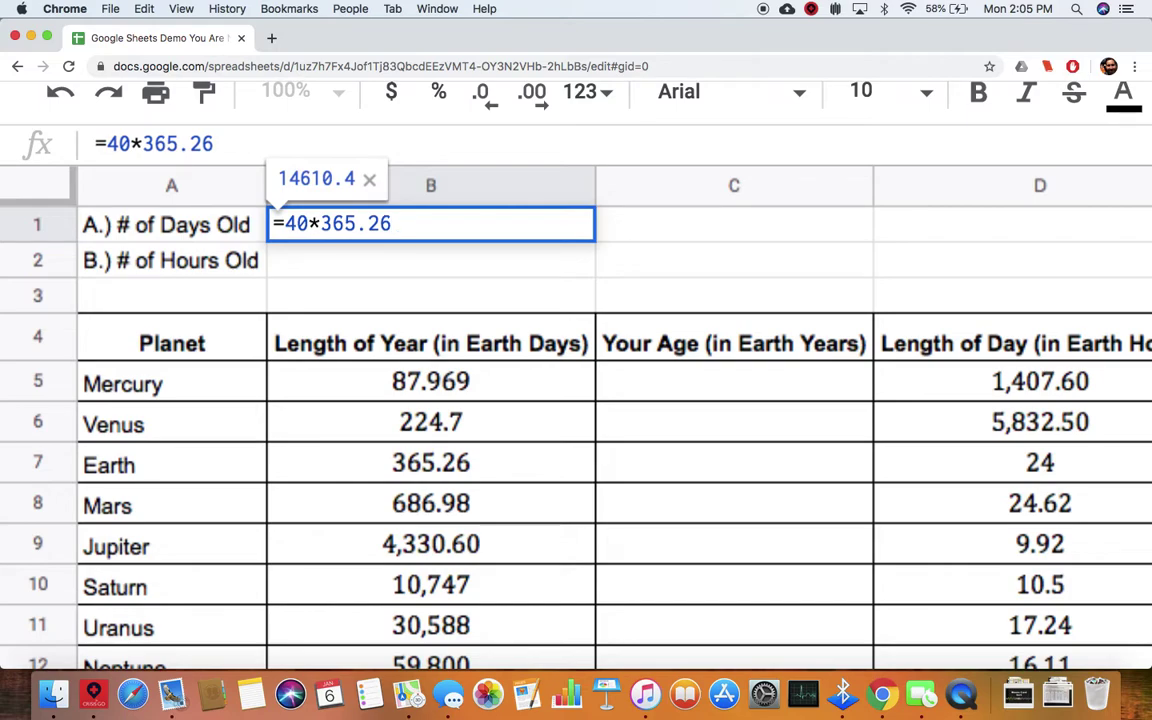
{"action": "key", "text": "Return"}
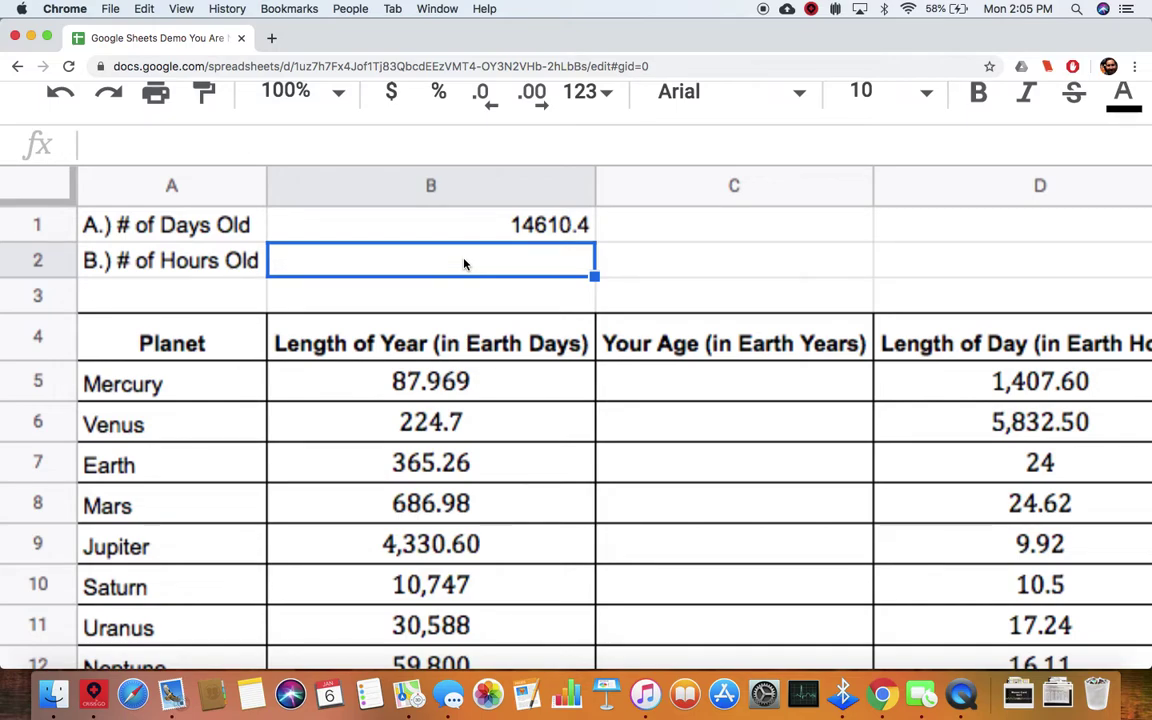
- Enter the formula =B1*24 in cell B2 to calculate the number of hours old
{"action": "type", "text": "="}
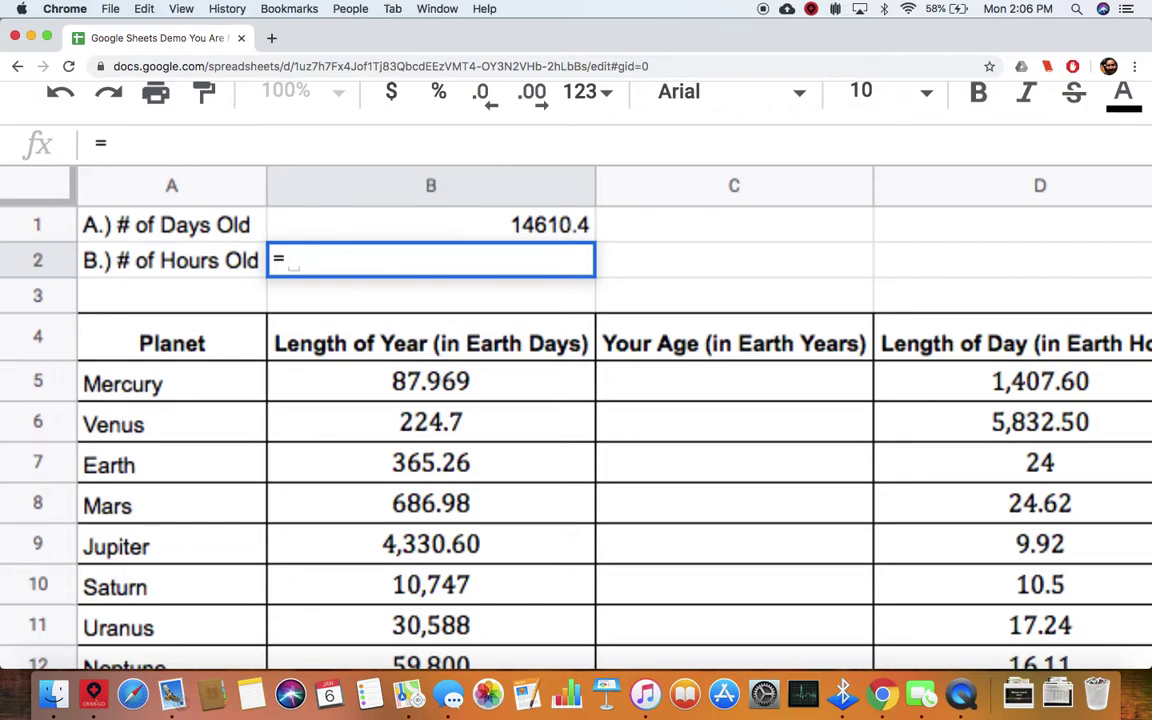
{"action": "type", "text": "B1"}
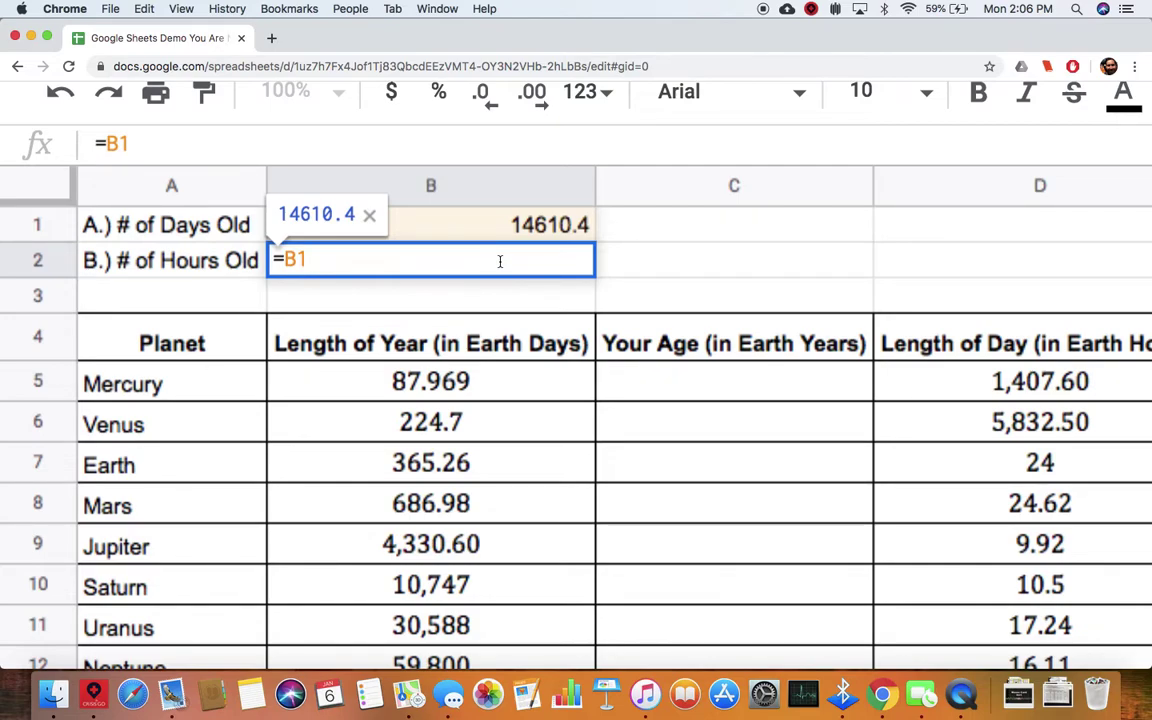
{"action": "type", "text": "*"}
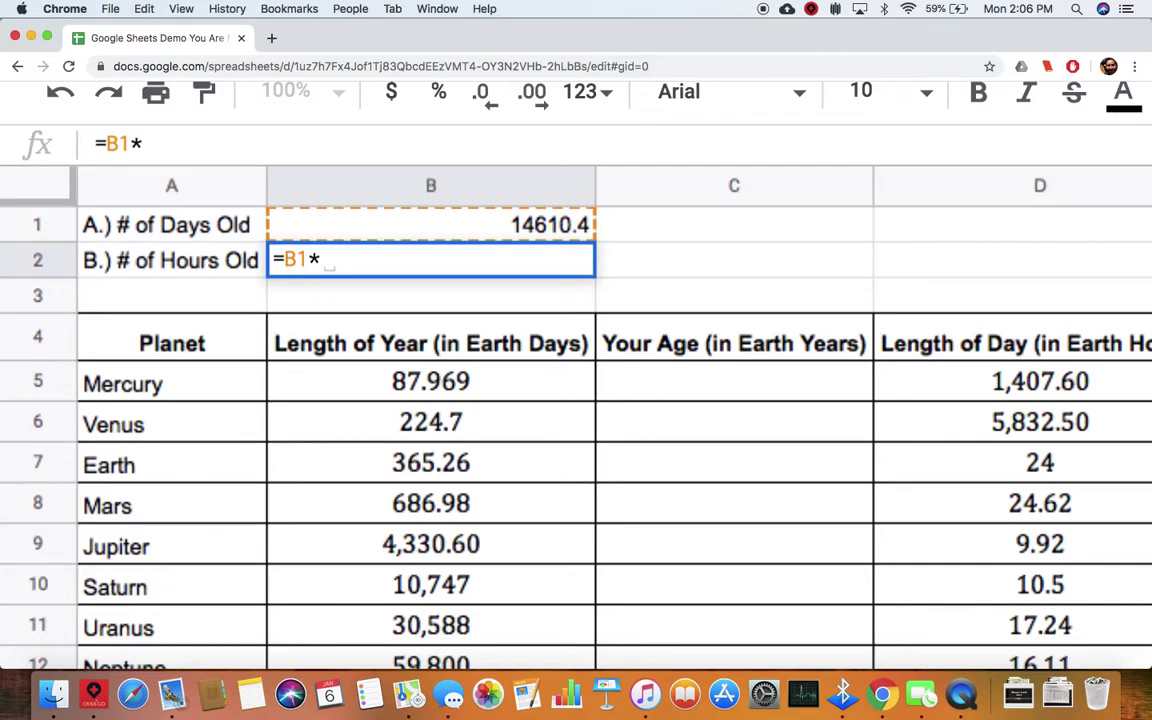
{"action": "type", "text": "24"}
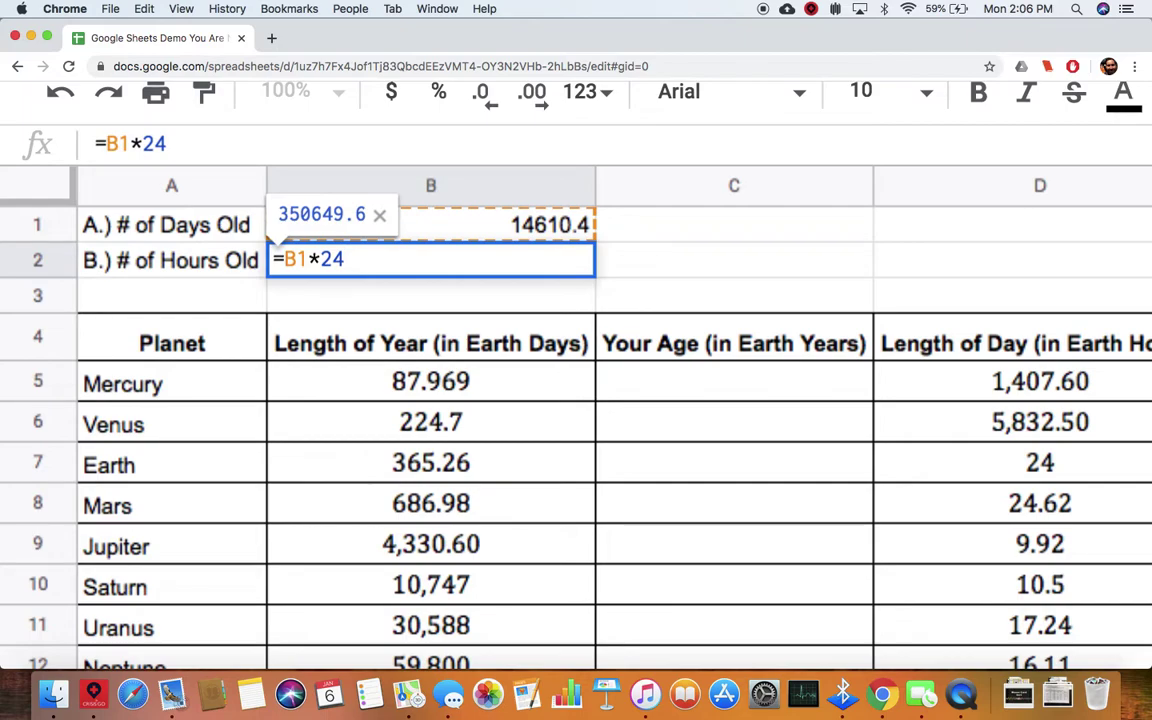
{"action": "key", "text": "Return"}
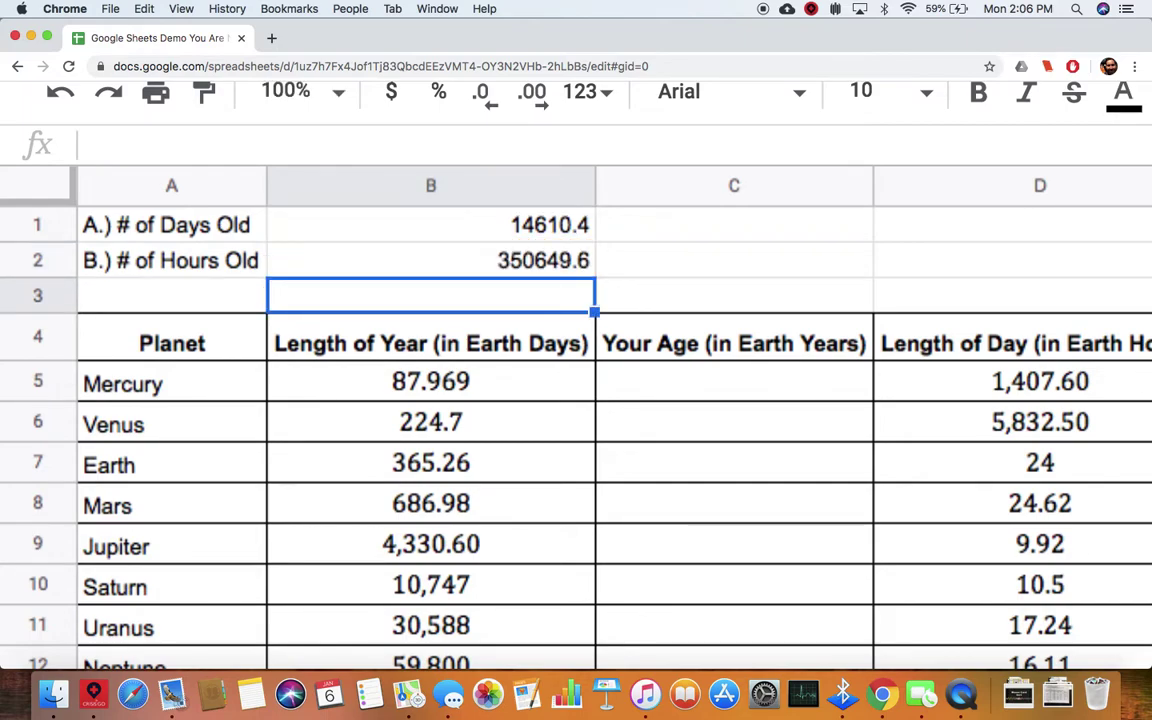
{"action": "left_click", "coordinate": [531, 263]}
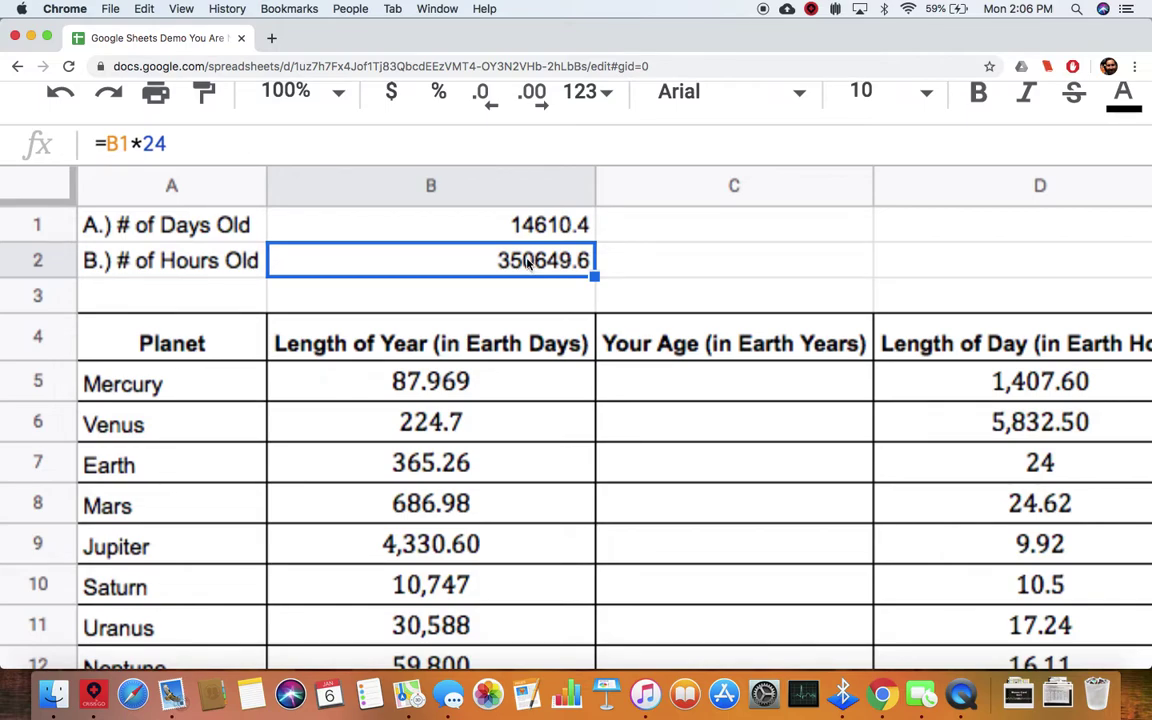
- Enter the formula =$B$1/B5 in cell C5 to calculate Mercury's age in years, with B1 as an absolute reference
{"action": "left_click", "coordinate": [695, 379]}
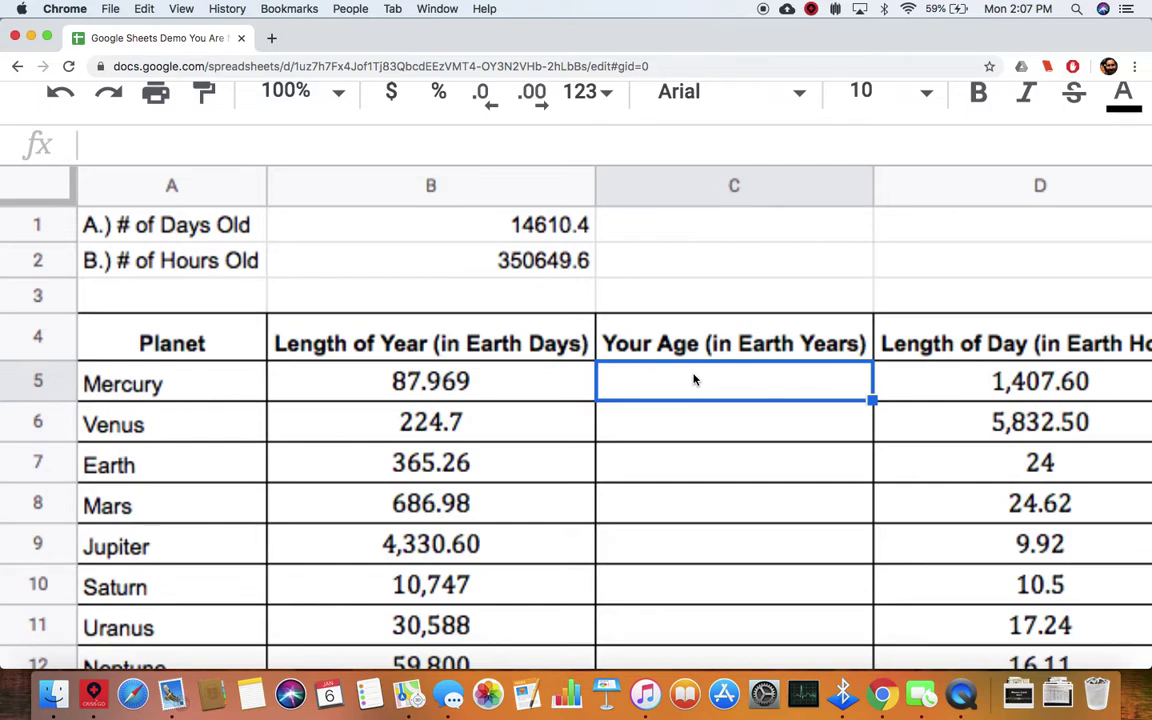
{"action": "scroll", "coordinate": [695, 379], "scroll_direction": "down", "scroll_amount": 1}
{"action": "scroll", "coordinate": [695, 379], "scroll_direction": "up", "scroll_amount": 1}
{"action": "type", "text": "="}
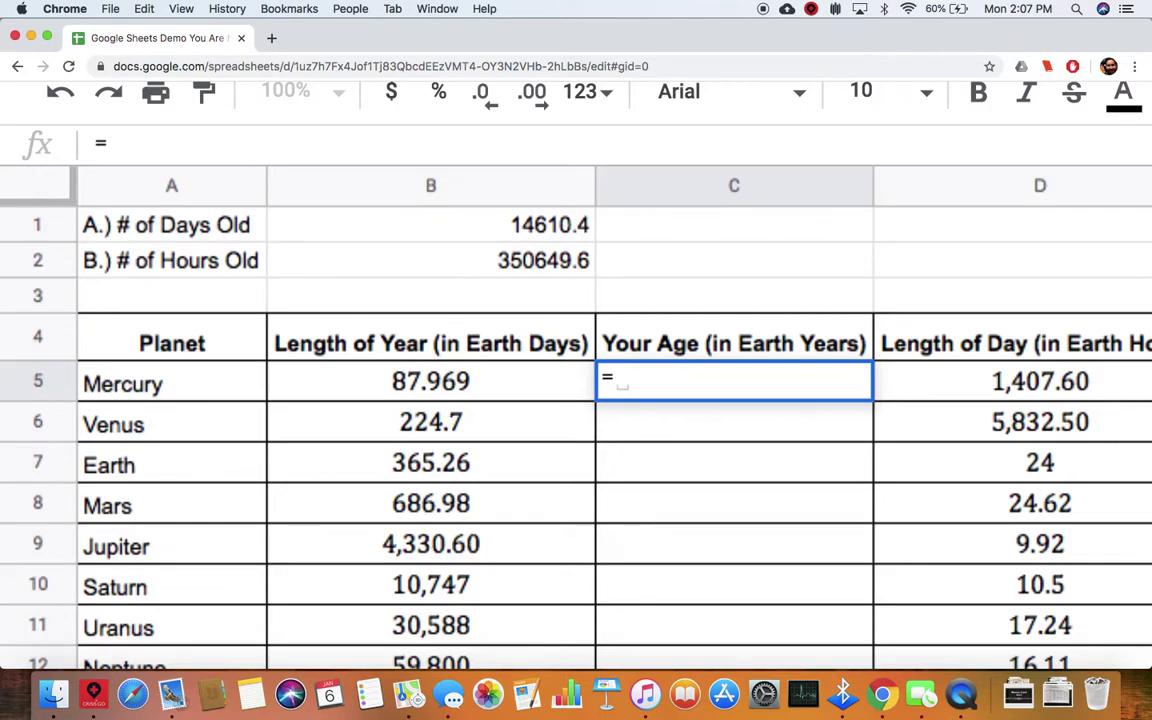
{"action": "type", "text": "$B"}
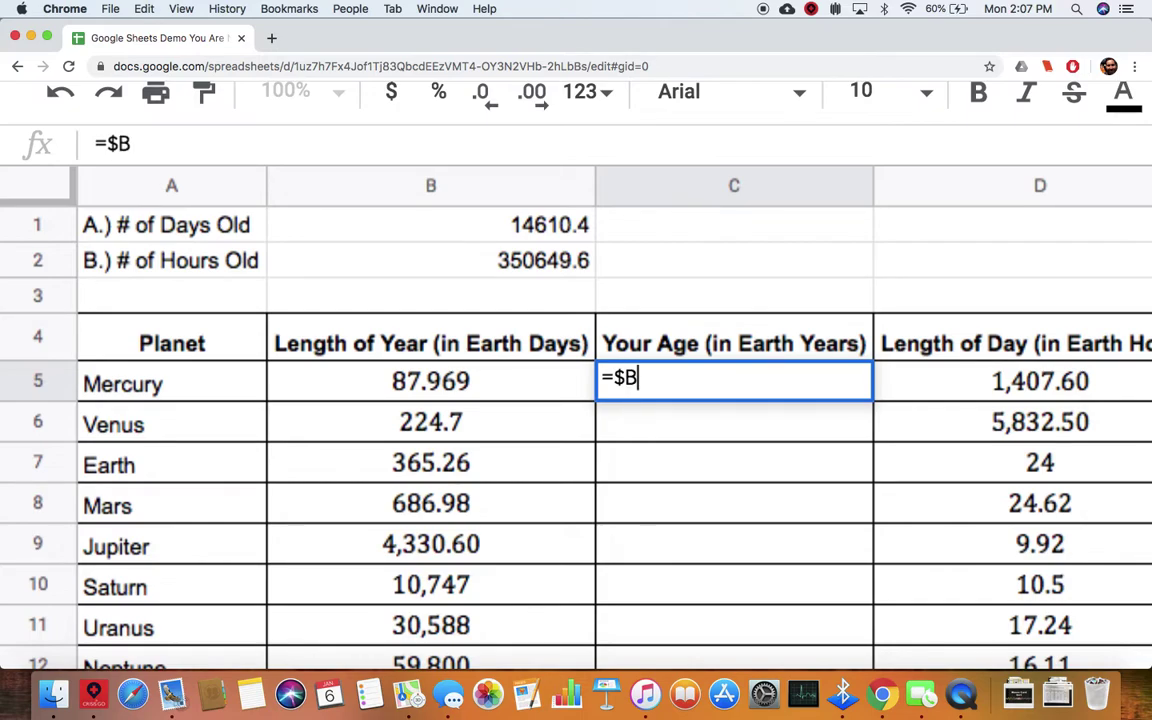
{"action": "type", "text": "$1"}
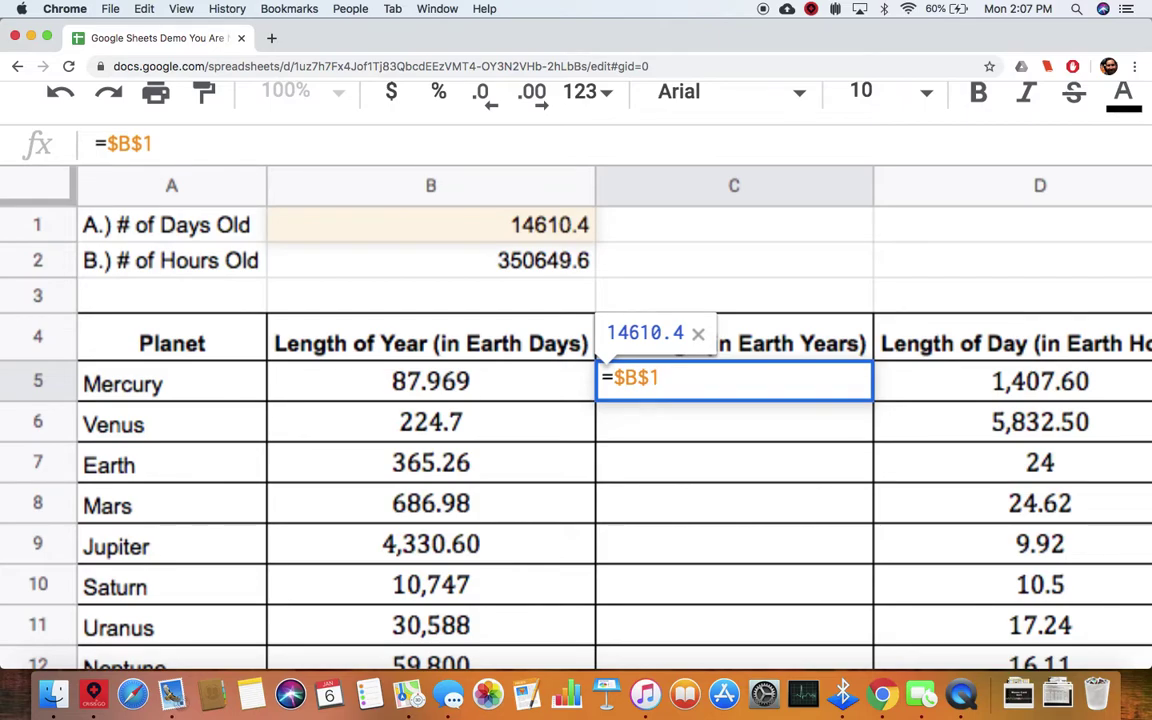
{"action": "type", "text": "/"}
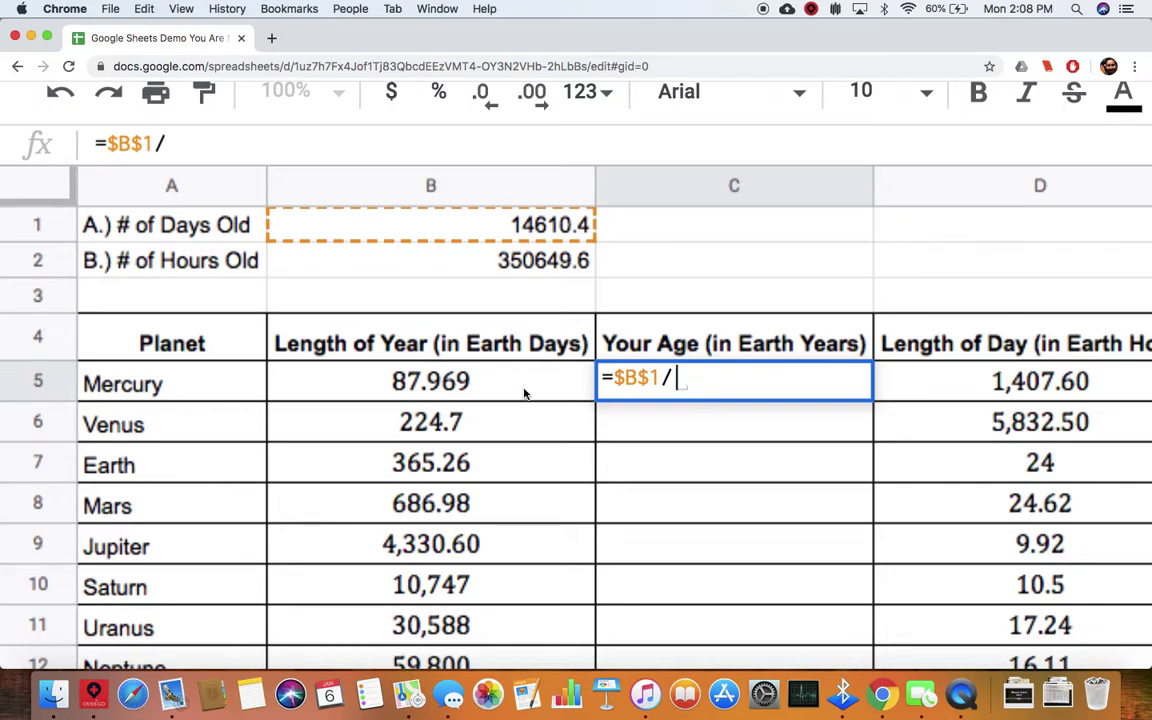
{"action": "type", "text": "B5"}
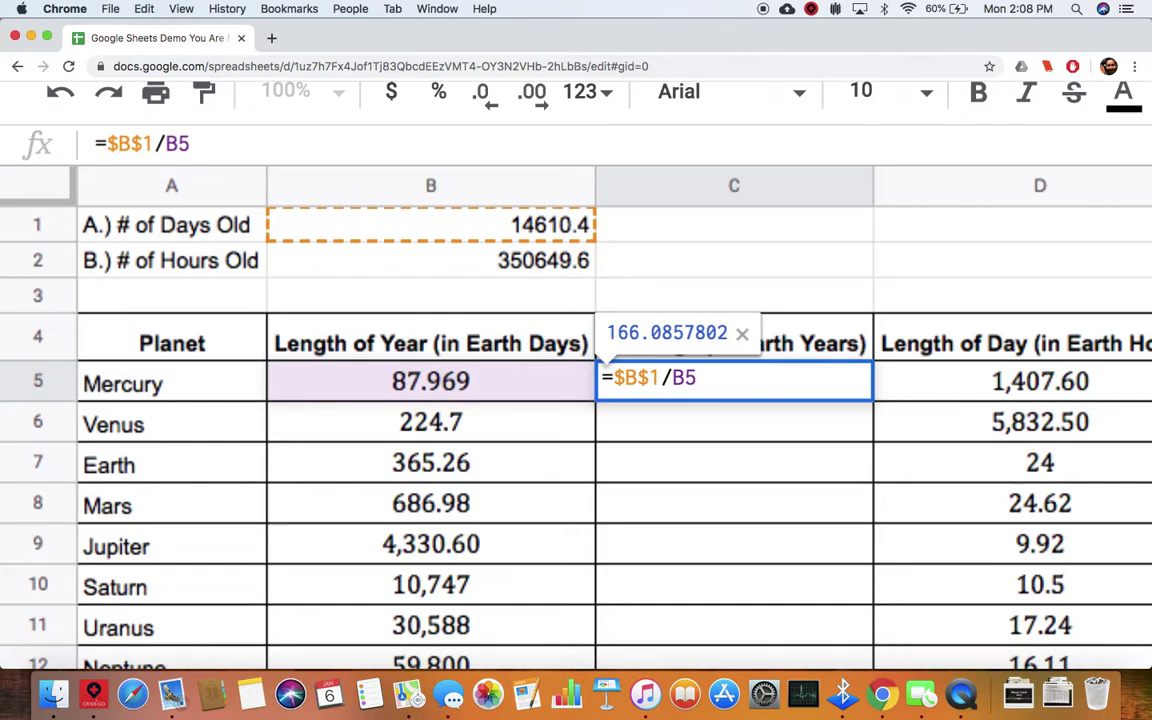
{"action": "key", "text": "Return"}
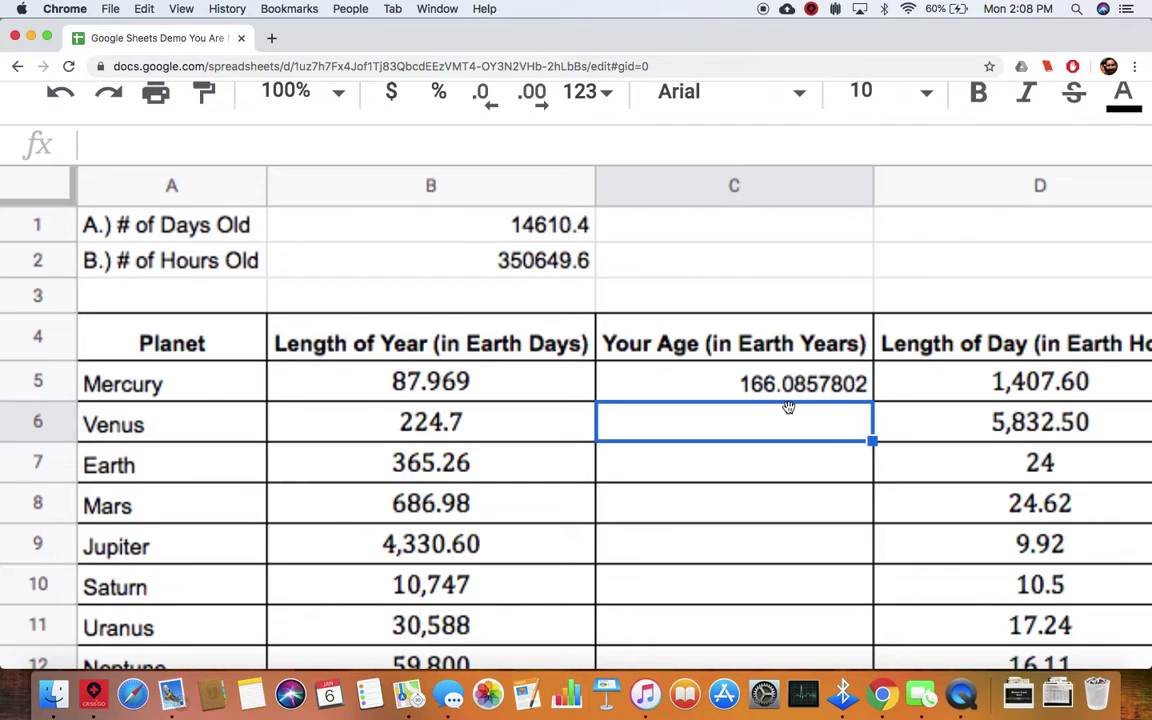
- Fill the Mercury age formula from C5 down through Neptune in C12
{"action": "left_click", "coordinate": [794, 384]}
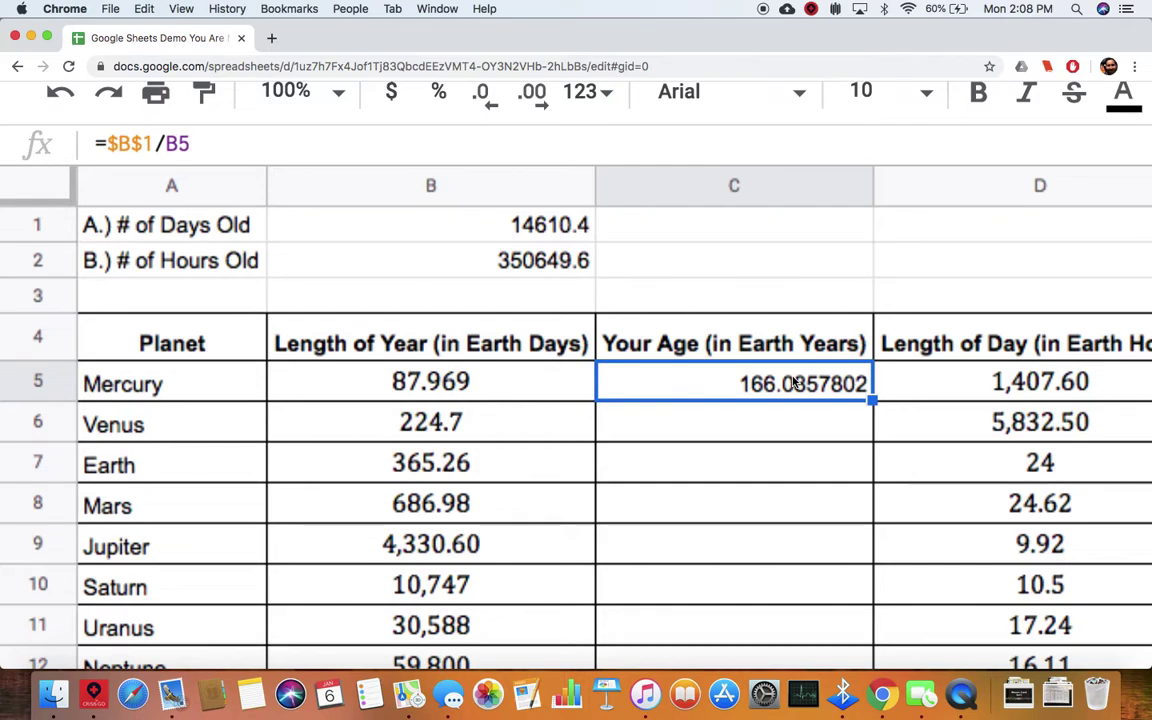
{"action": "scroll", "coordinate": [794, 383], "scroll_direction": "down", "scroll_amount": 1}
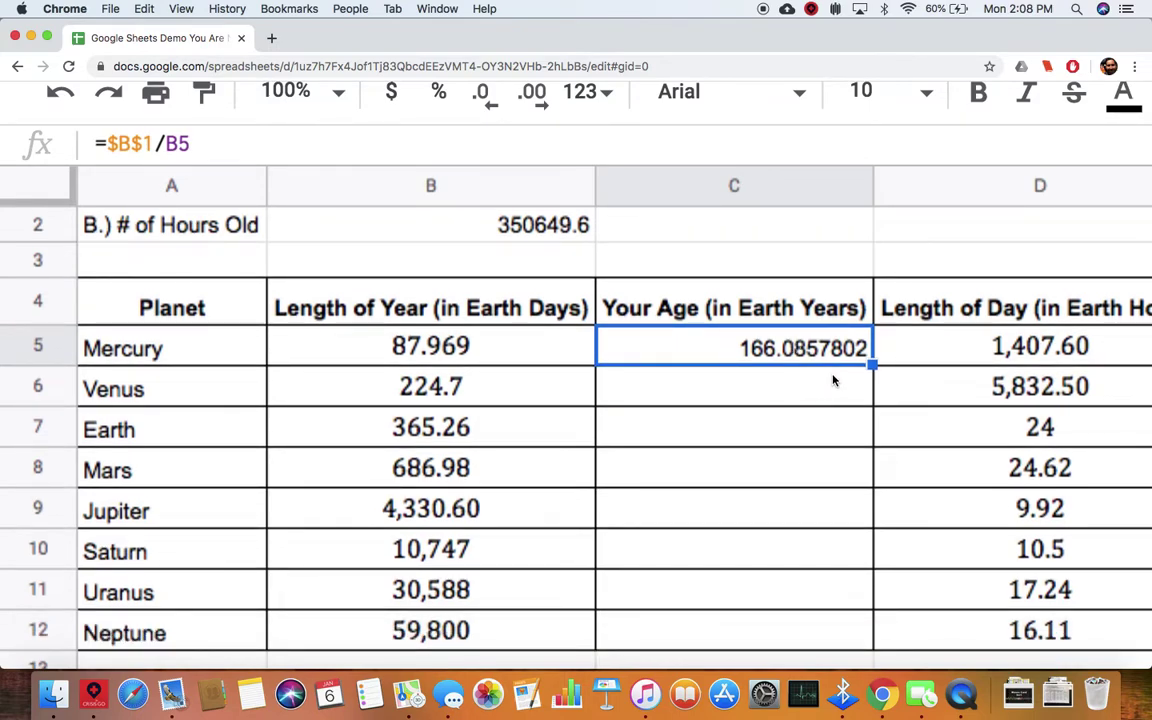
{"action": "scroll", "coordinate": [833, 378], "scroll_direction": "down", "scroll_amount": 1}
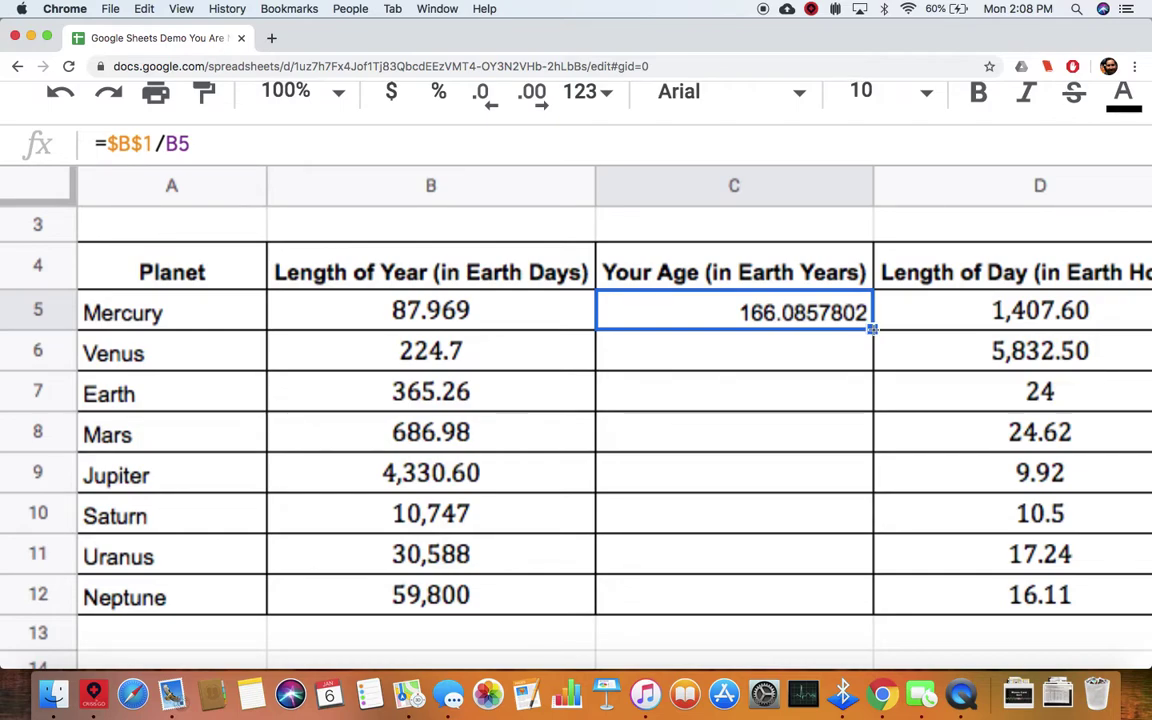
{"action": "left_click_drag", "start_coordinate": [872, 328], "coordinate": [836, 601]}
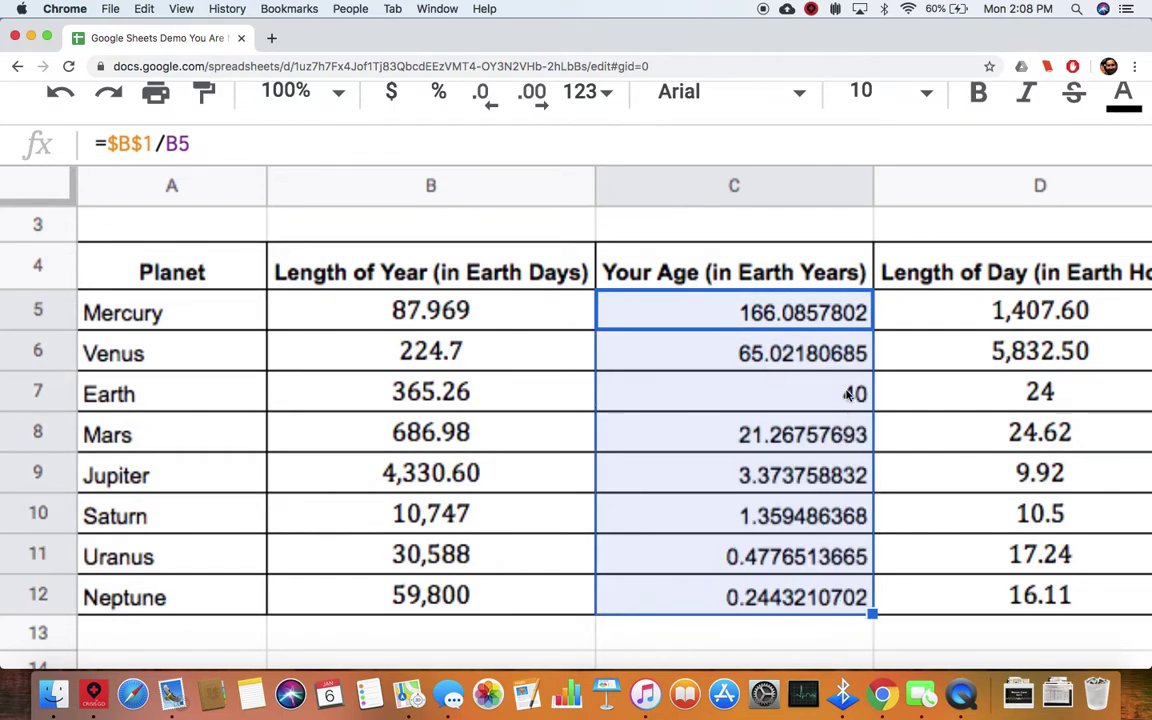
- Examine the filled formulas in column C for how the B1 and column B references behave from row to row
{"action": "left_click", "coordinate": [849, 393]}
{"action": "key", "text": "Up"}
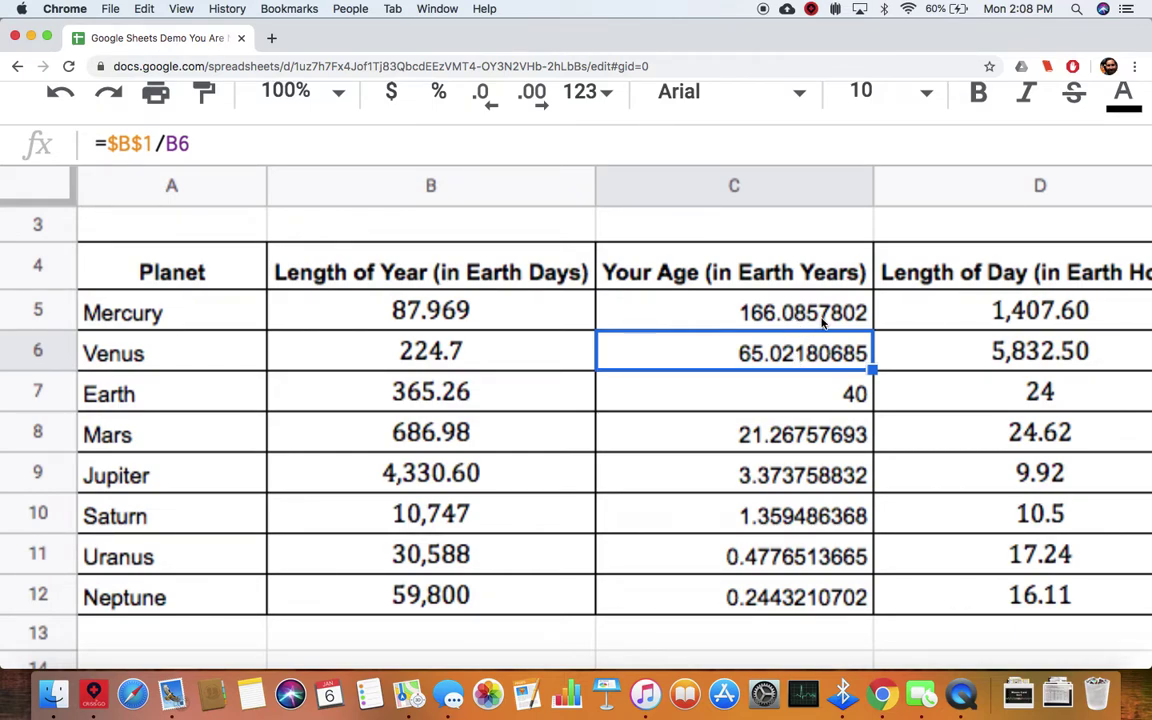
{"action": "left_click", "coordinate": [822, 320]}
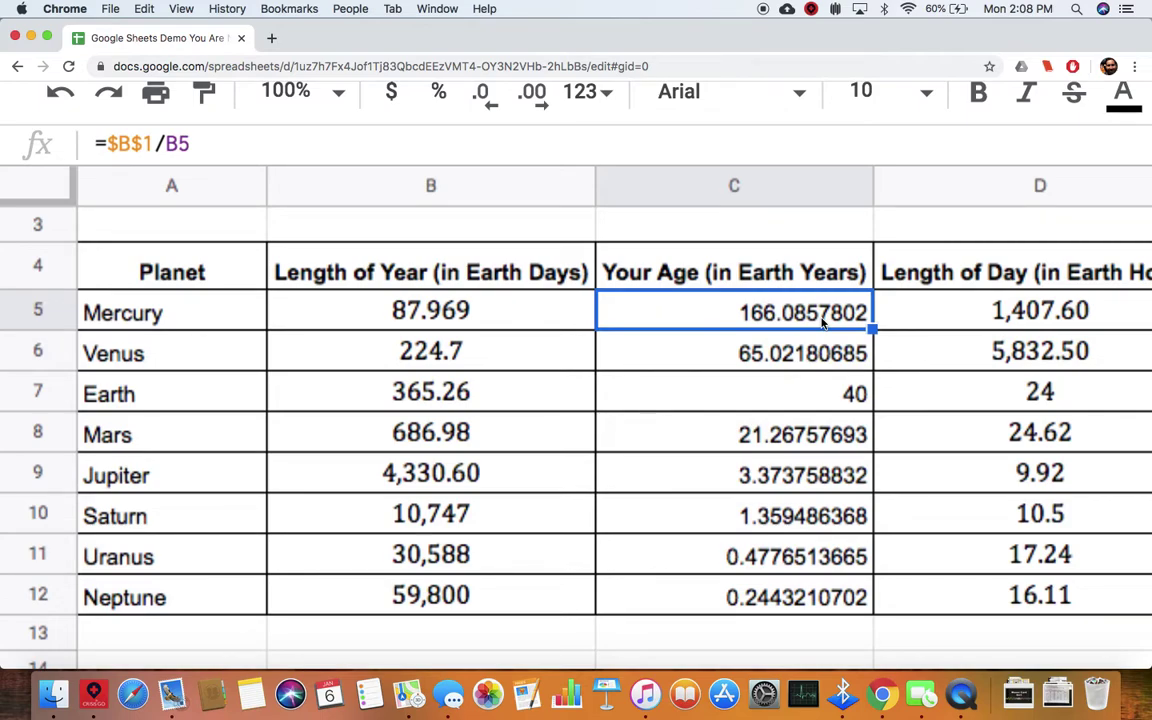
{"action": "scroll", "coordinate": [617, 320], "scroll_direction": "up", "scroll_amount": 1}
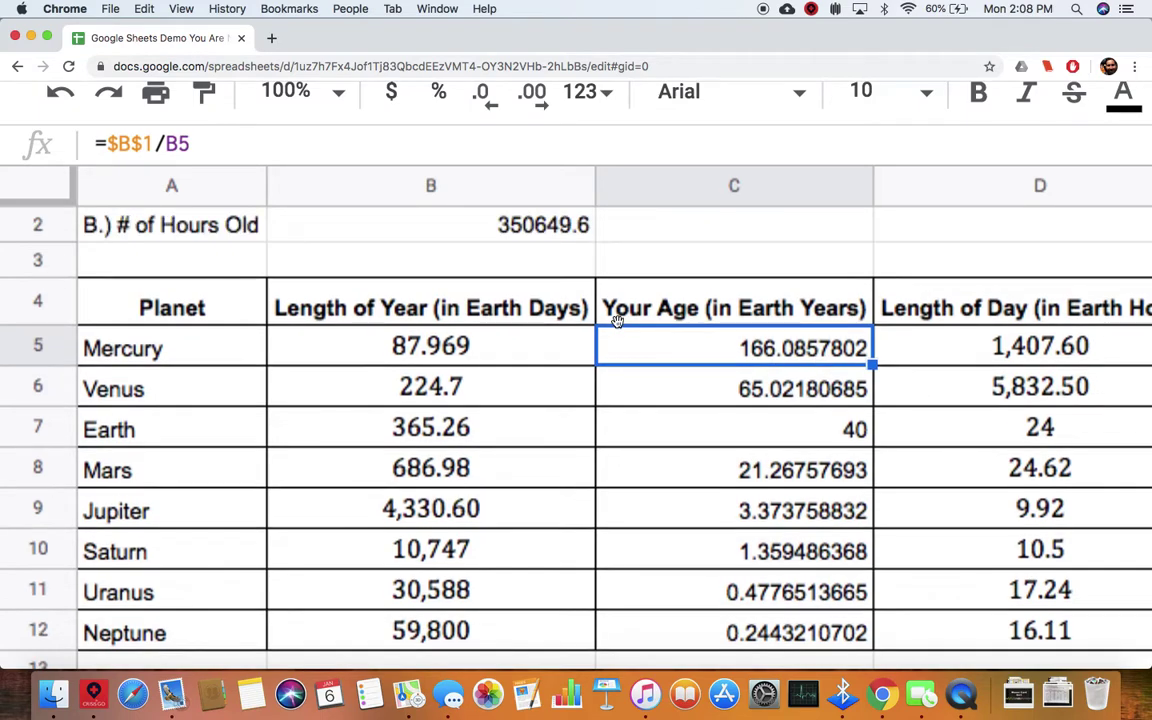
{"action": "scroll", "coordinate": [617, 320], "scroll_direction": "up", "scroll_amount": 1}
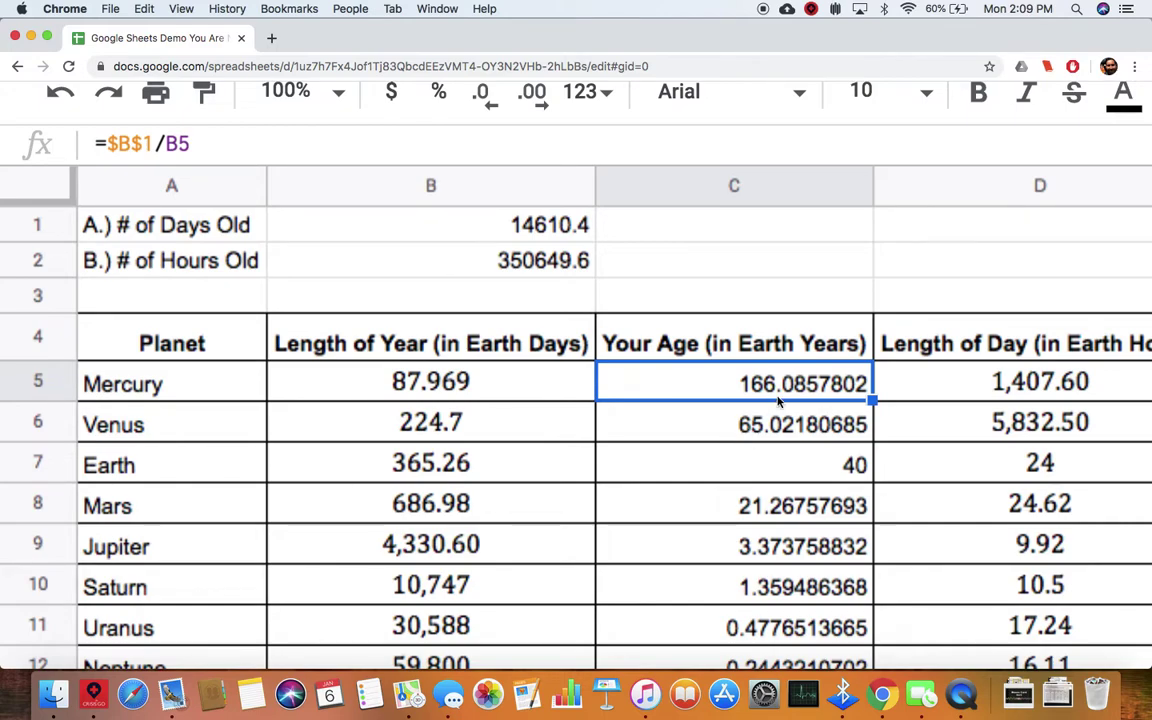
{"action": "key", "text": "Down"}
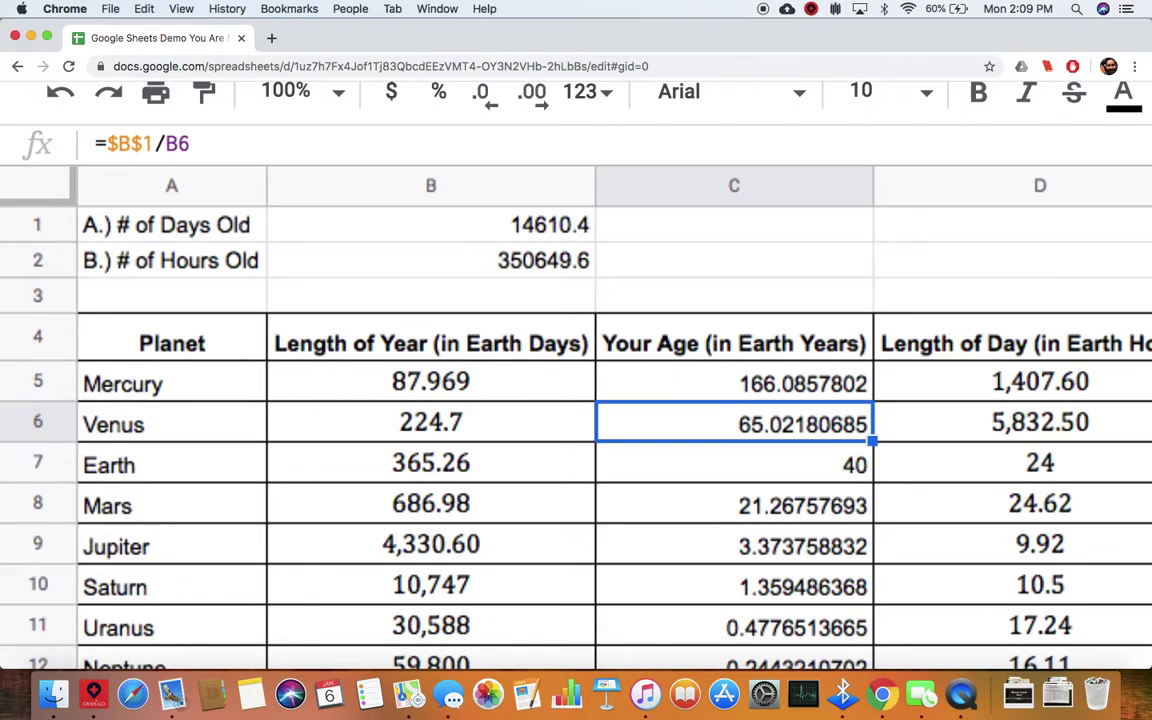
{"action": "key", "text": "Down"}
{"action": "key", "text": "Down"}
{"action": "key", "text": "Down"}
{"action": "key", "text": "Down"}
{"action": "key", "text": "Down"}
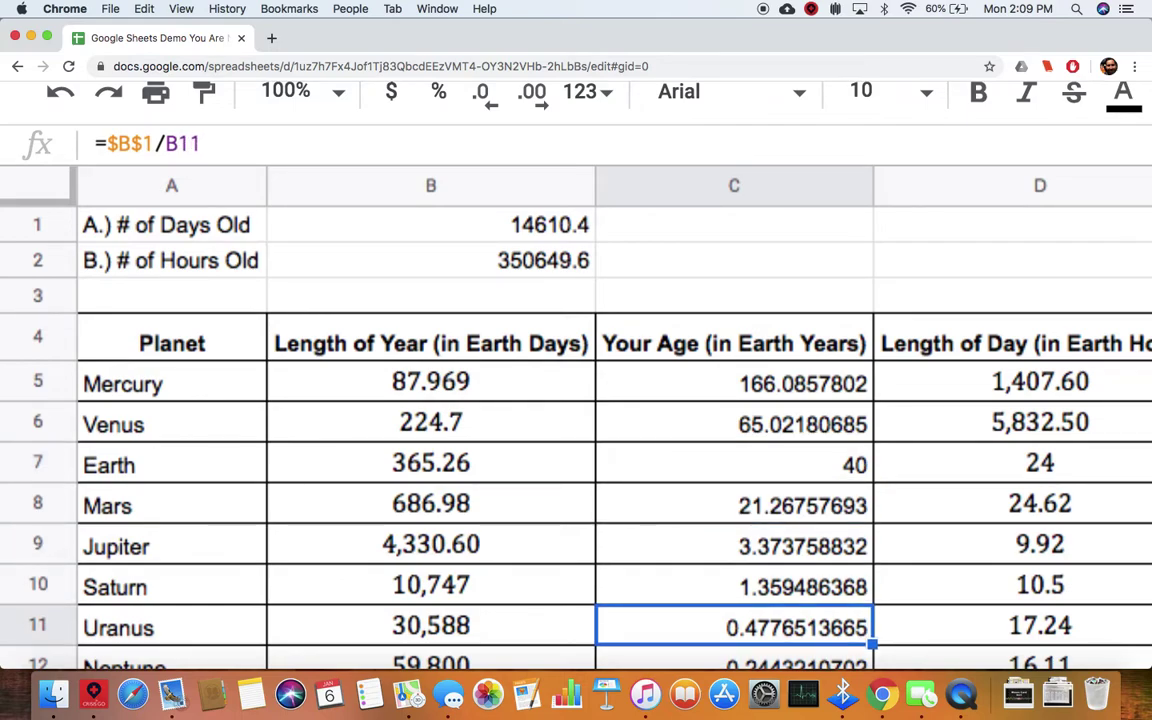
{"action": "key", "text": "Up"}
{"action": "key", "text": "Up"}
{"action": "key", "text": "Up"}
{"action": "key", "text": "Up"}
{"action": "key", "text": "Up"}
{"action": "key", "text": "Up"}
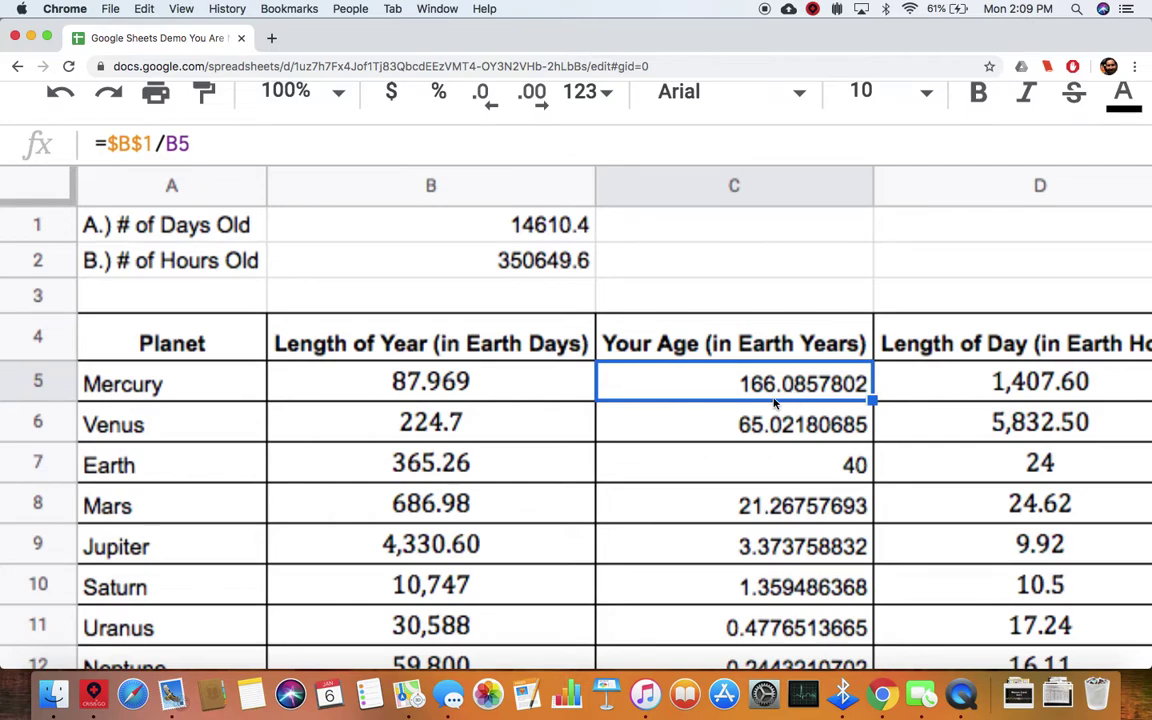
- Reduce the browser zoom to 67% so the whole planet table fits, and reload the spreadsheet page
{"action": "scroll", "coordinate": [774, 404], "scroll_direction": "right", "scroll_amount": 2}
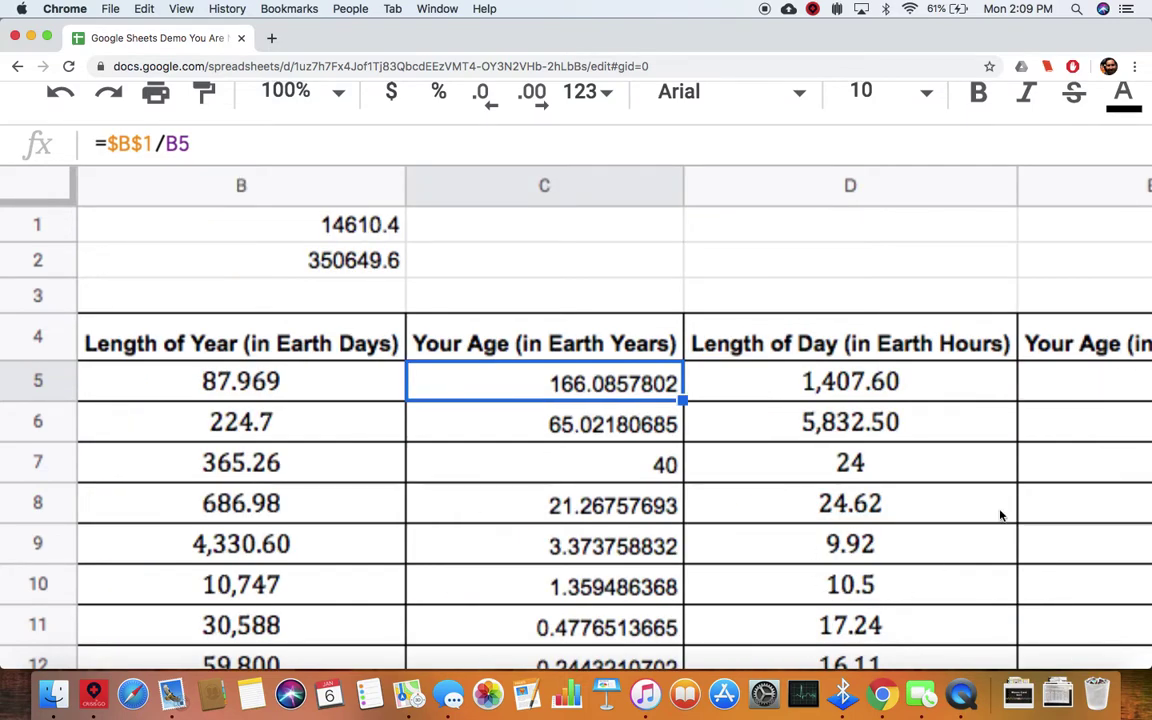
{"action": "left_click", "coordinate": [1102, 395]}
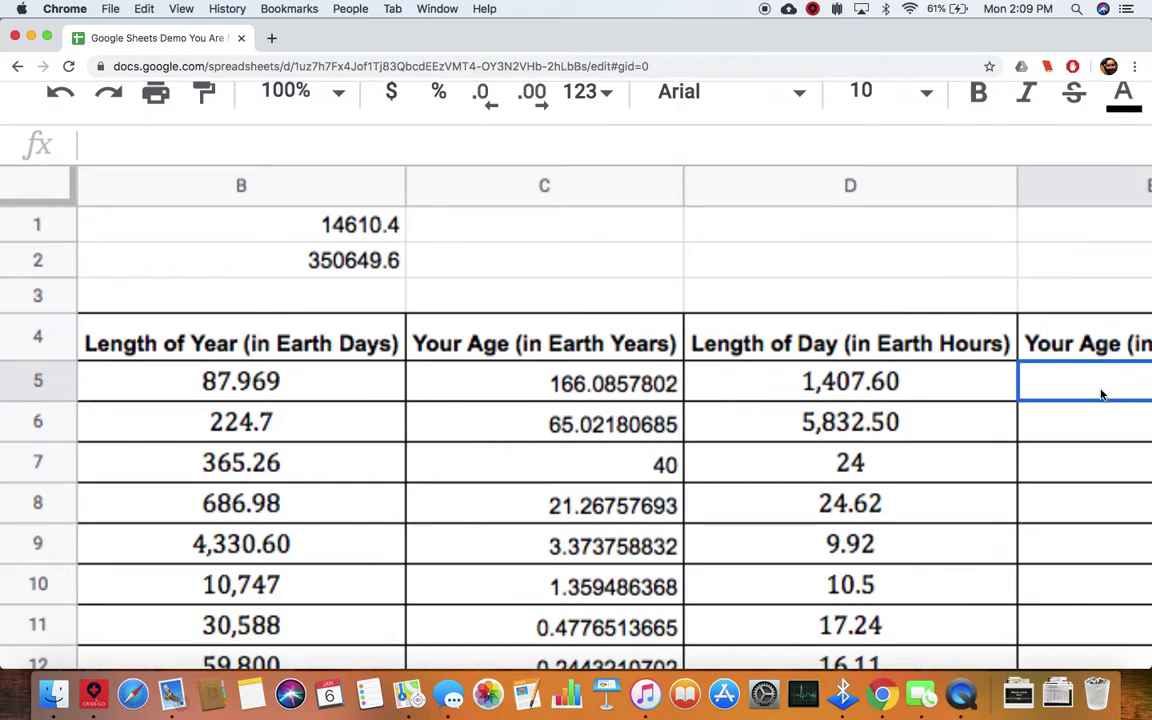
{"action": "key", "text": "super+minus"}
{"action": "key", "text": "super+minus"}
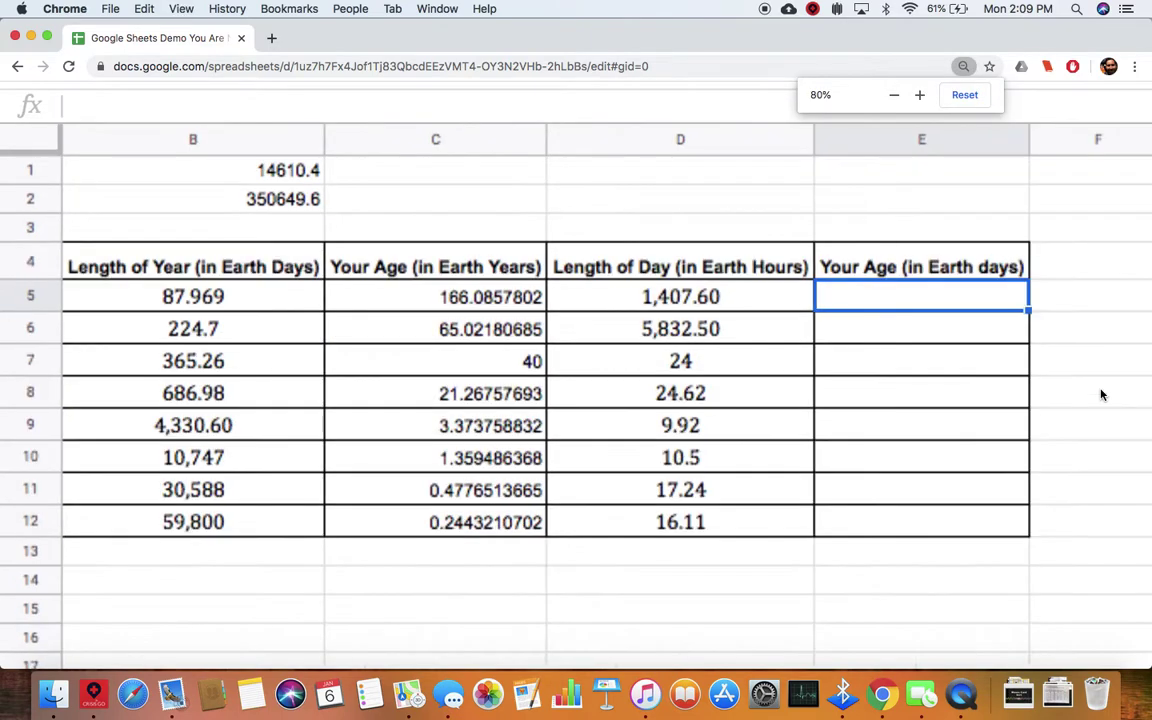
{"action": "scroll", "coordinate": [951, 420], "scroll_direction": "down", "scroll_amount": 1}
{"action": "scroll", "coordinate": [951, 421], "scroll_direction": "up", "scroll_amount": 1}
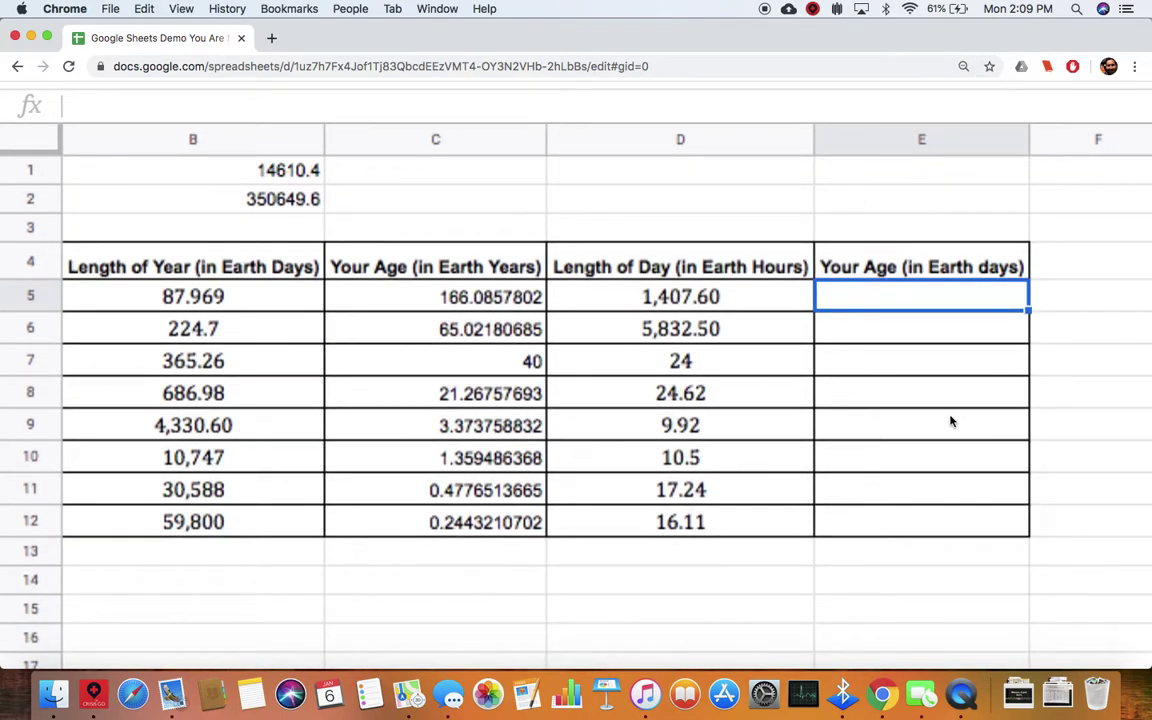
{"action": "left_click", "coordinate": [856, 321]}
{"action": "scroll", "coordinate": [856, 322], "scroll_direction": "left", "scroll_amount": 3}
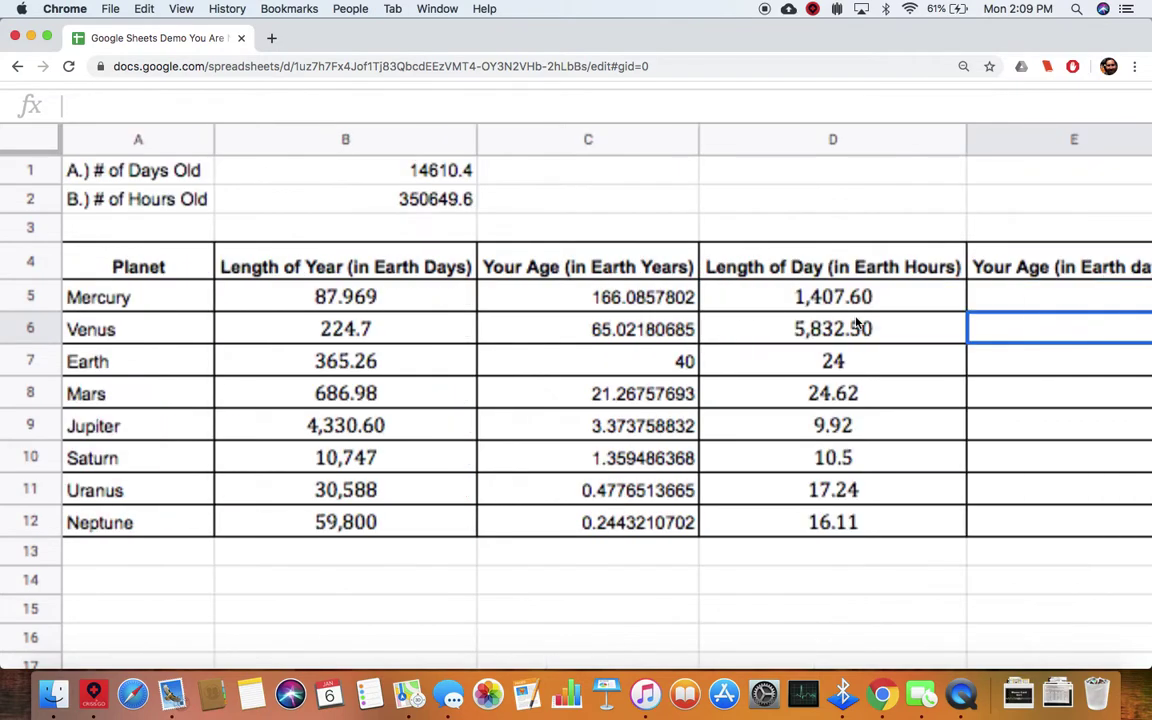
{"action": "key", "text": "super+minus"}
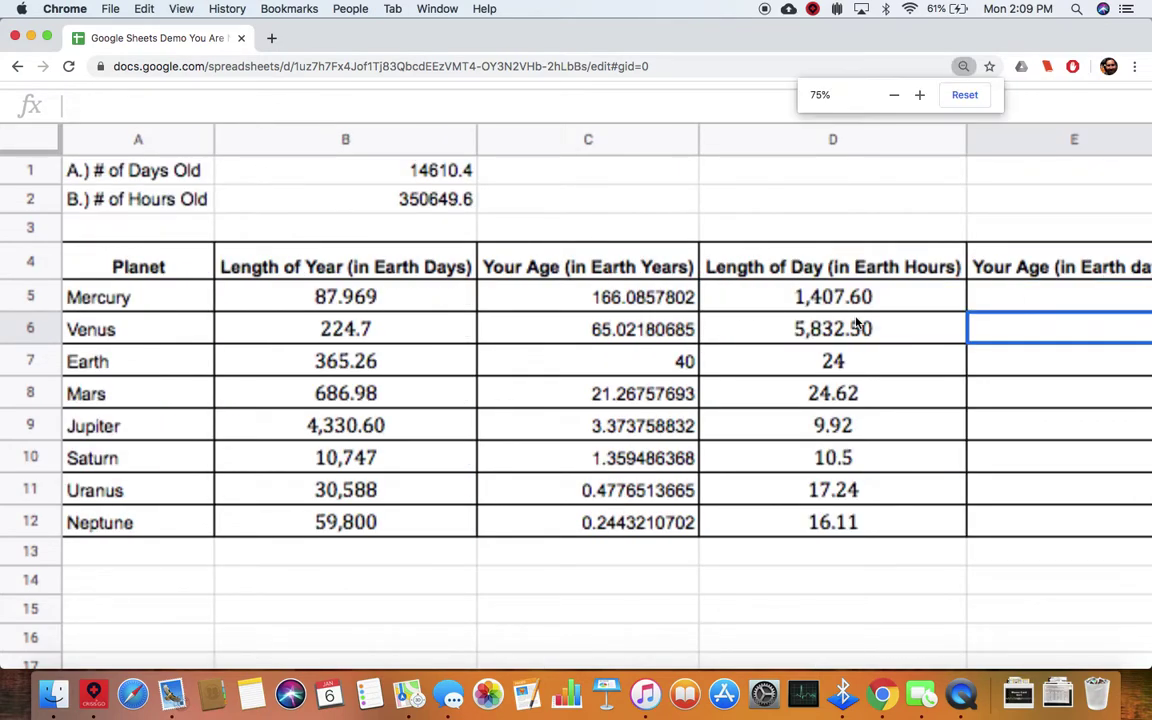
{"action": "key", "text": "super+minus"}
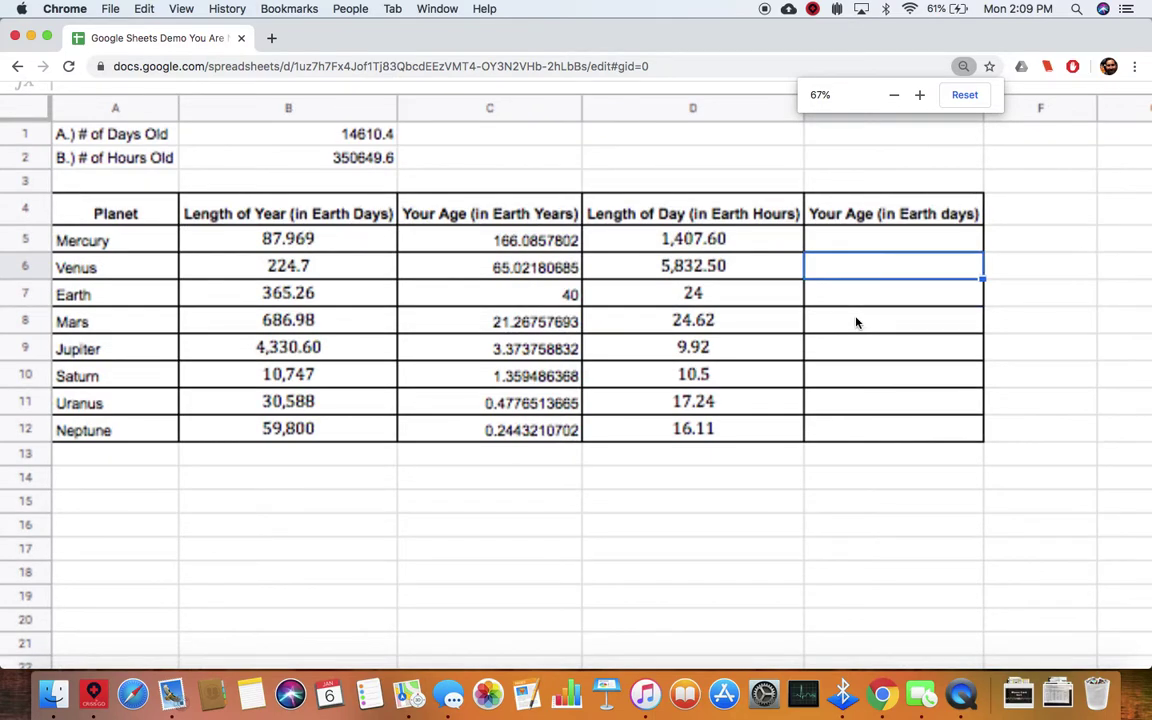
{"action": "left_click", "coordinate": [871, 247]}
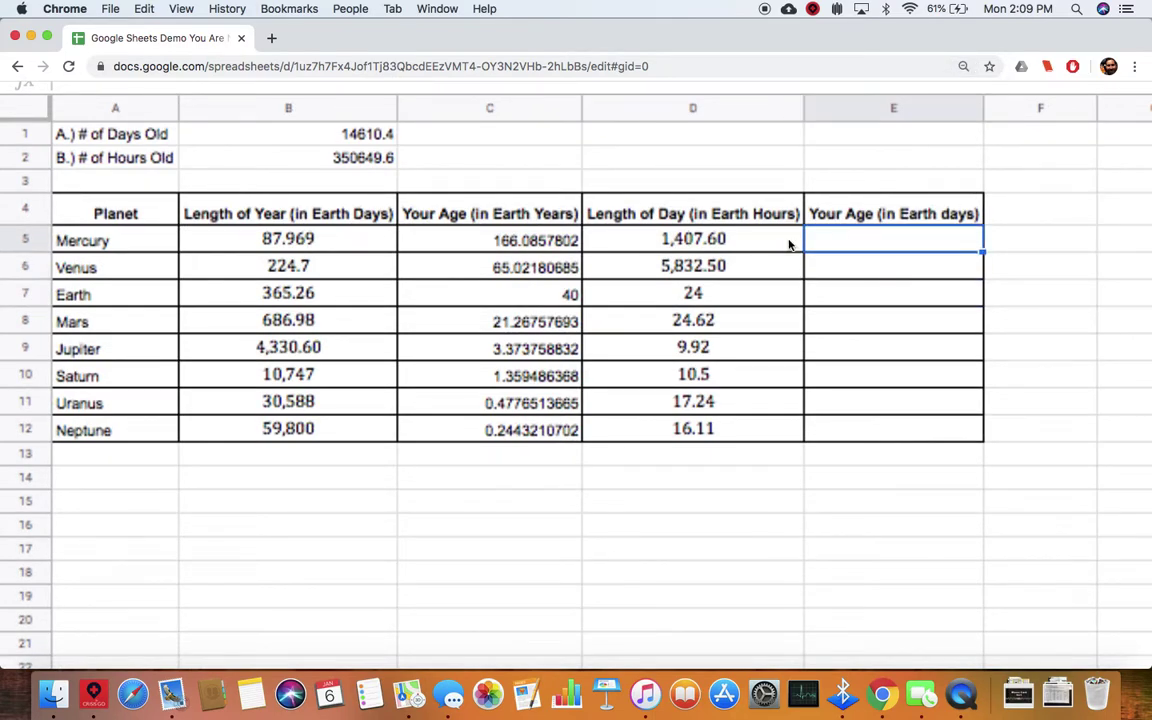
{"action": "left_click", "coordinate": [70, 69]}
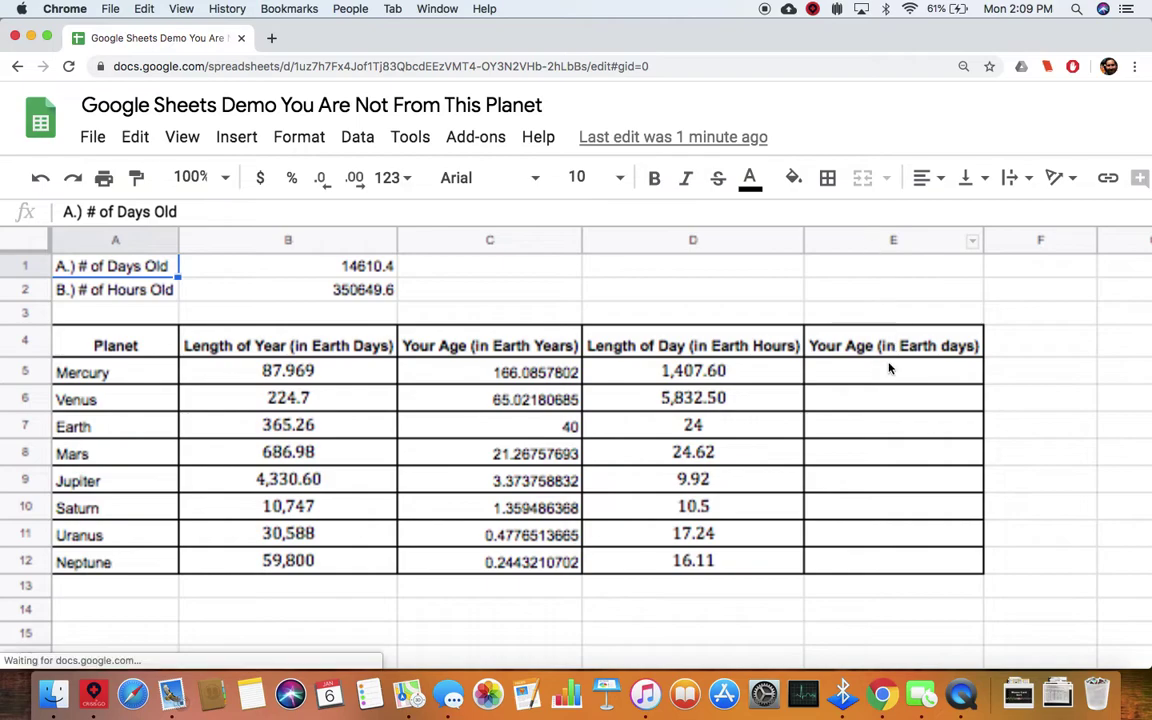
- Enter the formula =$B$2/D5 in cell E5 to calculate Mercury's age in days, with B2 as an absolute reference
{"action": "left_click", "coordinate": [889, 371]}
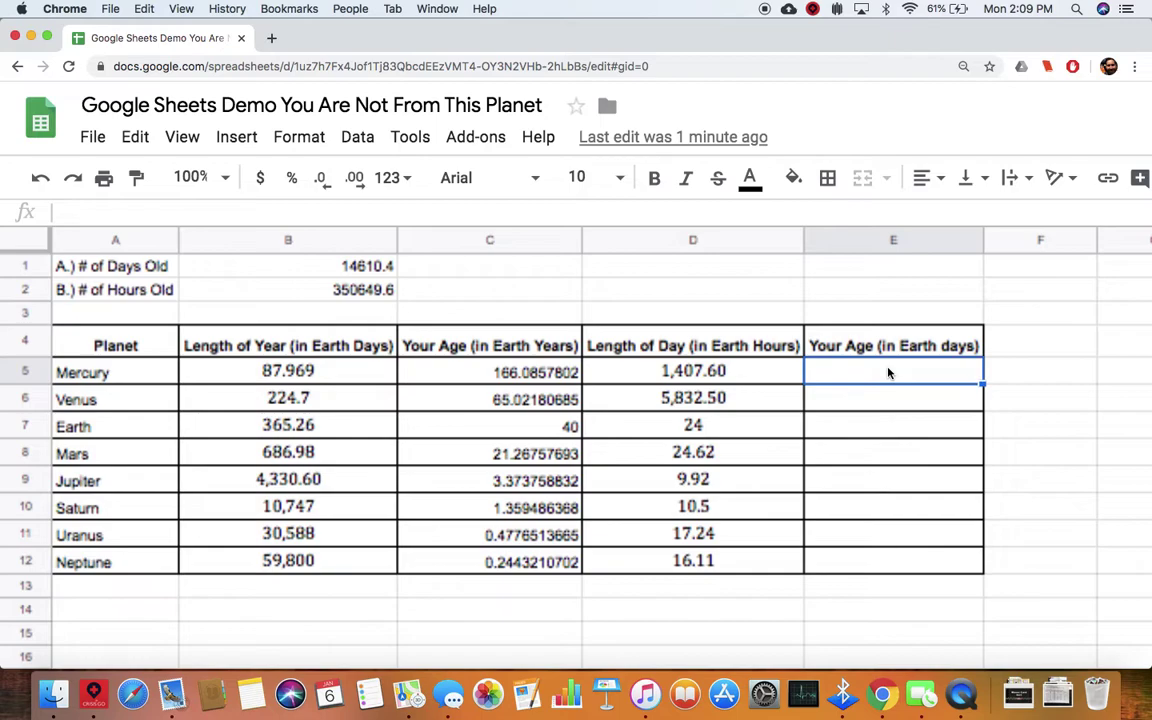
{"action": "type", "text": "="}
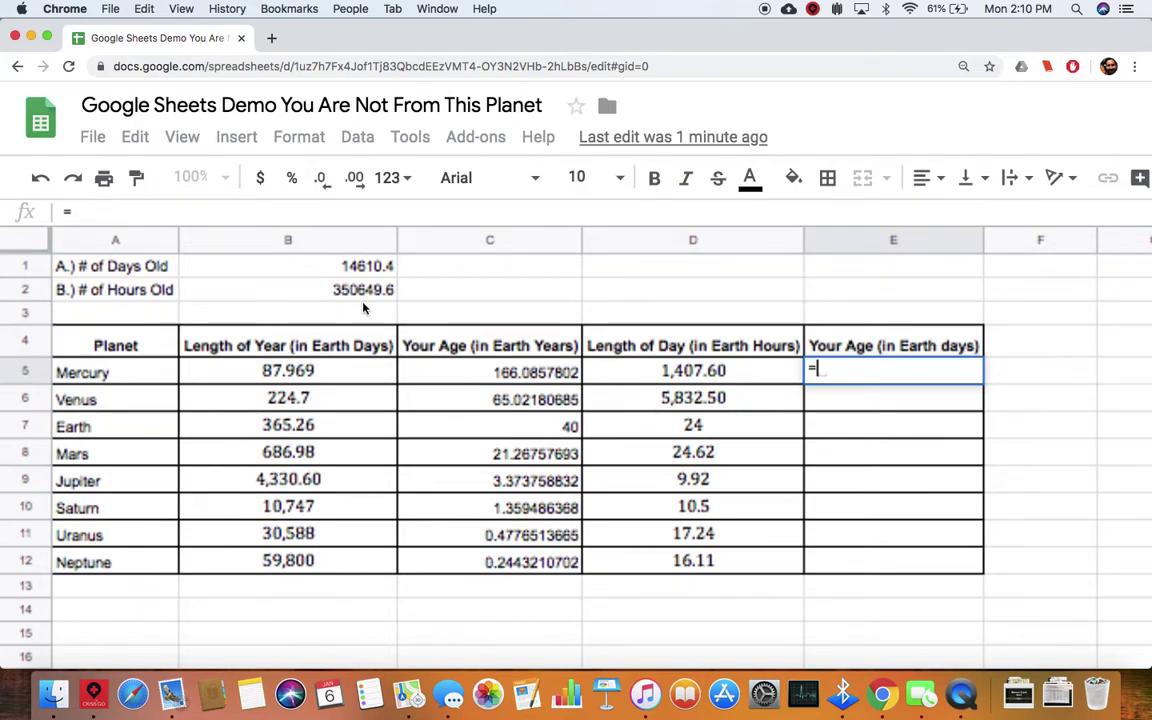
{"action": "type", "text": "$"}
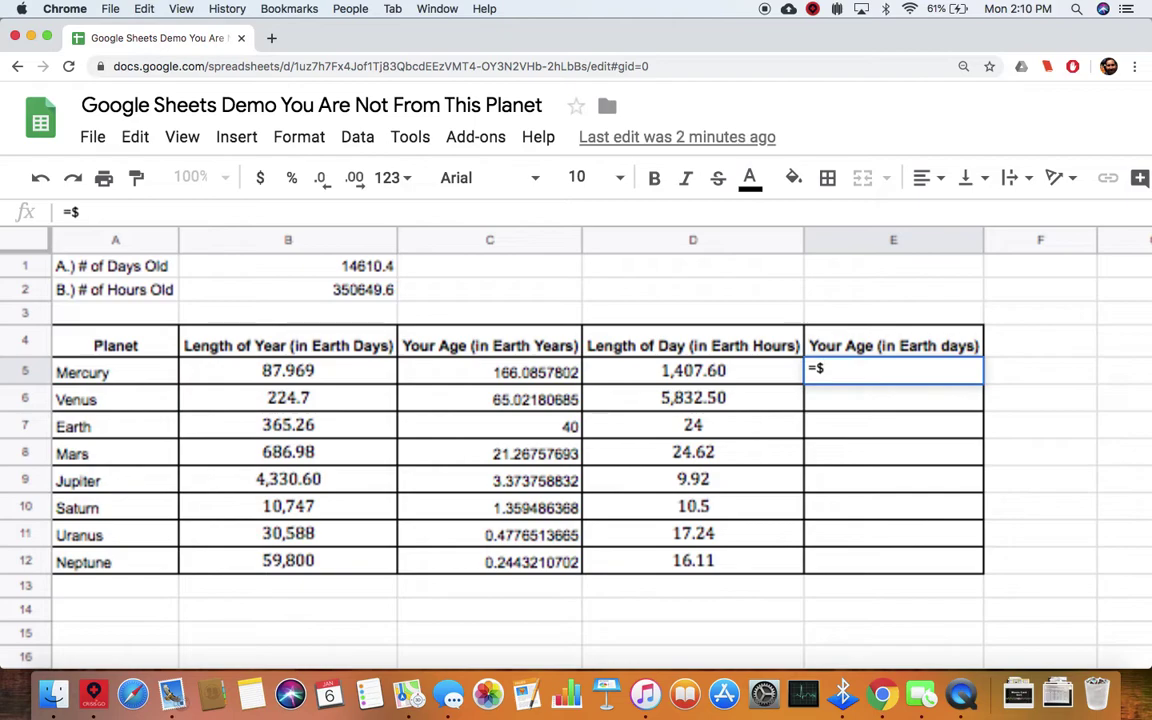
{"action": "type", "text": "B2"}
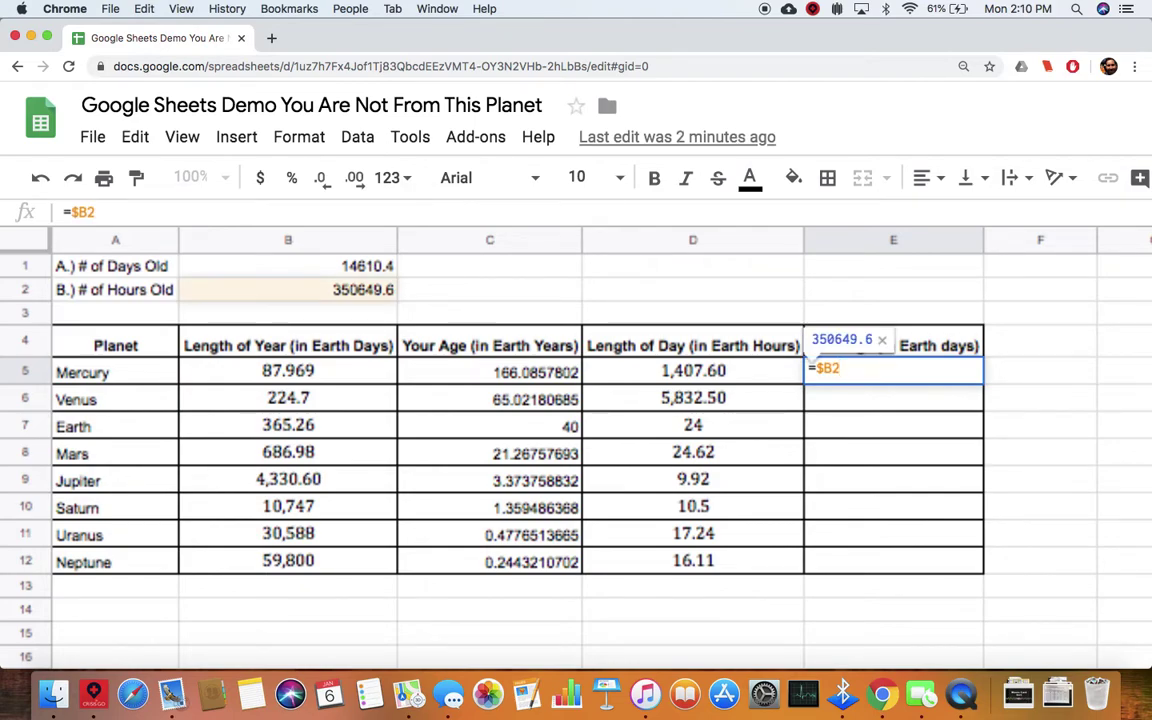
{"action": "type", "text": "$"}
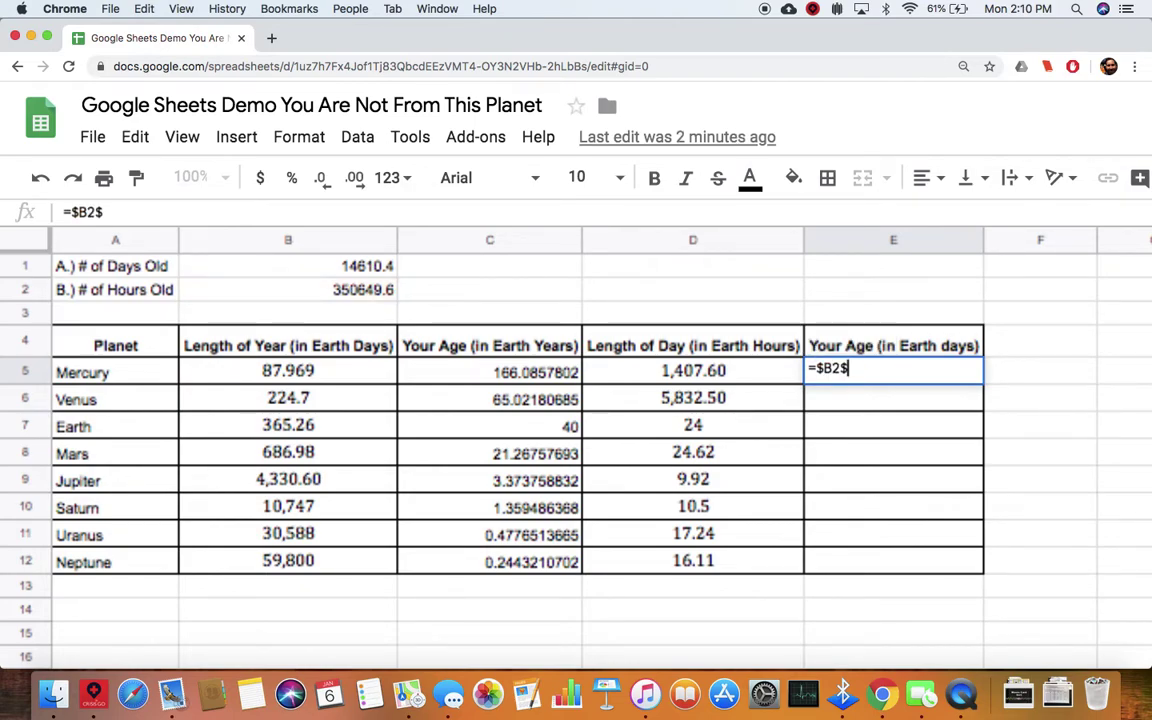
{"action": "key", "text": "BackSpace"}
{"action": "key", "text": "BackSpace"}
{"action": "type", "text": "$2/"}
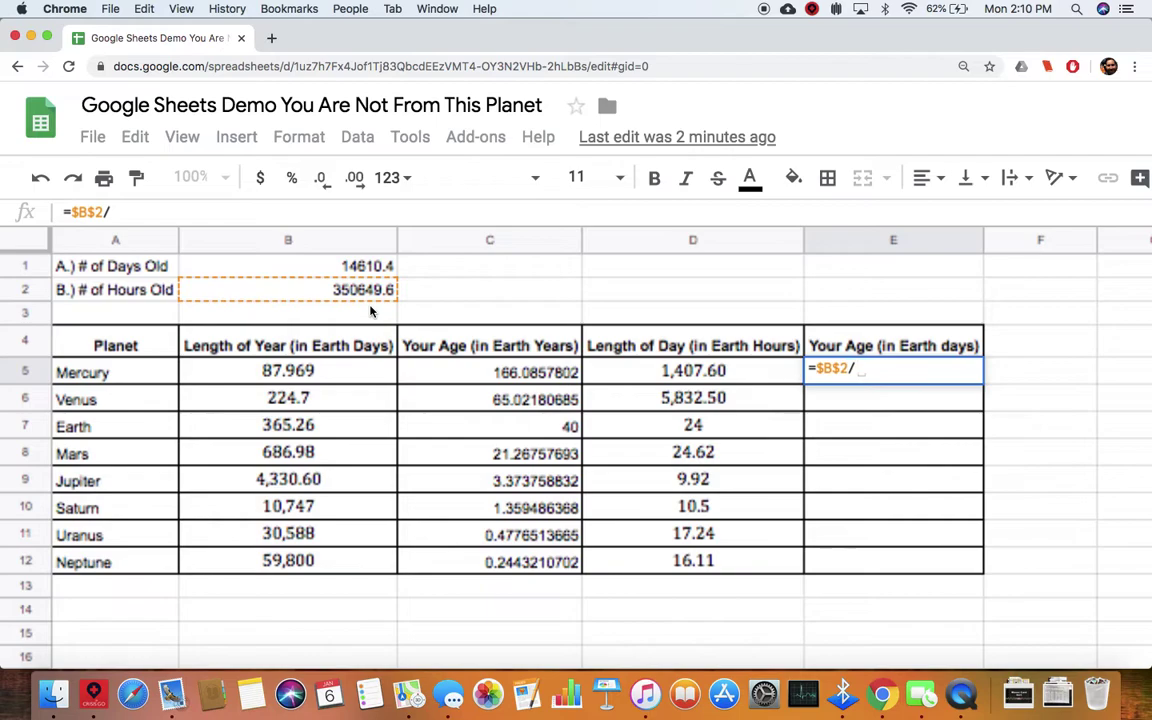
{"action": "type", "text": "D5"}
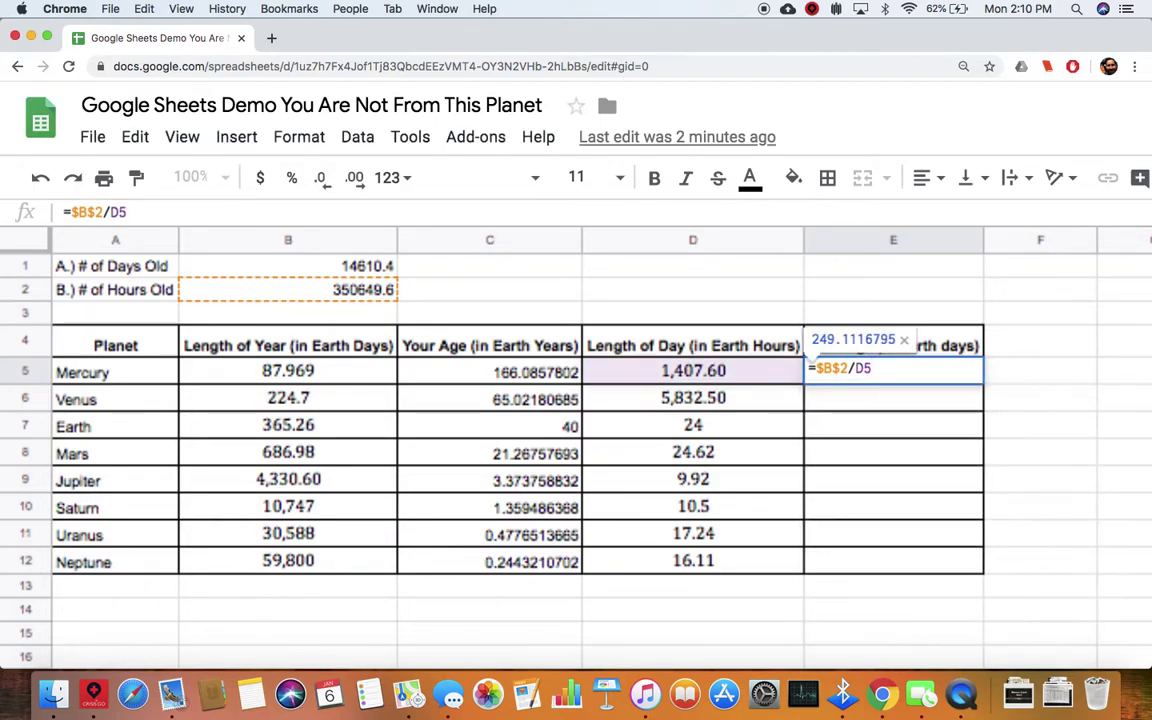
{"action": "key", "text": "Return"}
- Fill the Mercury formula from E5 down through Neptune in E12, and check the Mars and Earth formulas
{"action": "left_click", "coordinate": [868, 381]}
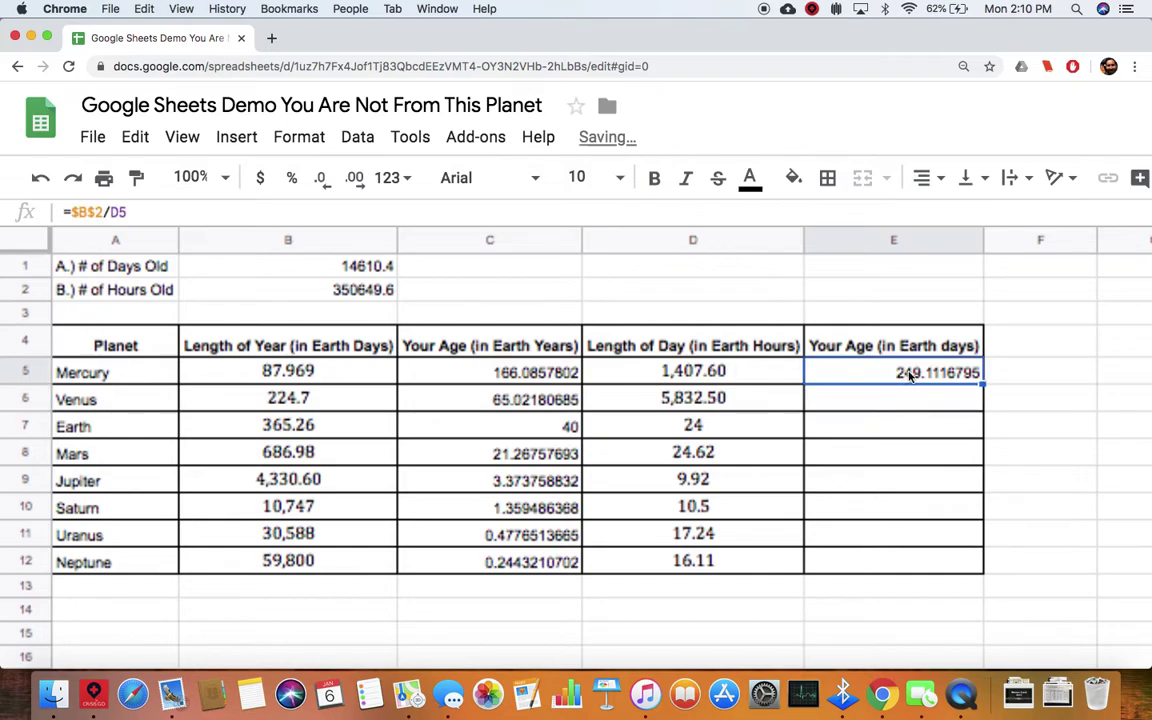
{"action": "left_click_drag", "start_coordinate": [979, 392], "coordinate": [959, 573]}
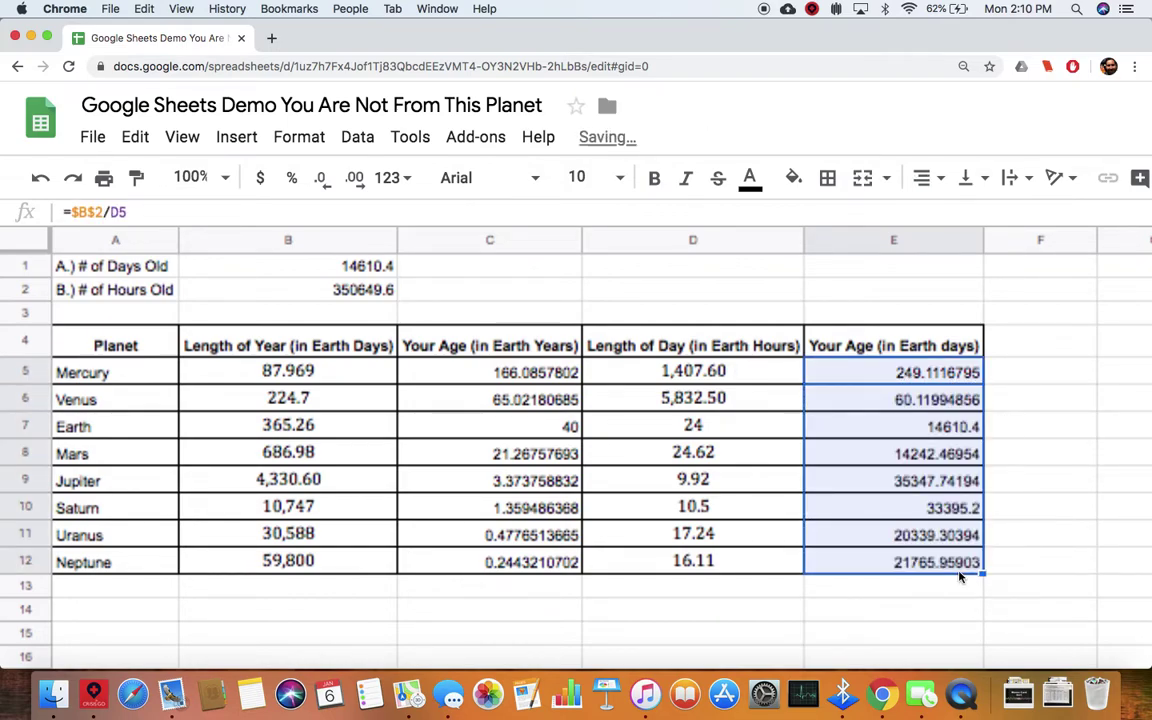
{"action": "left_click", "coordinate": [960, 453]}
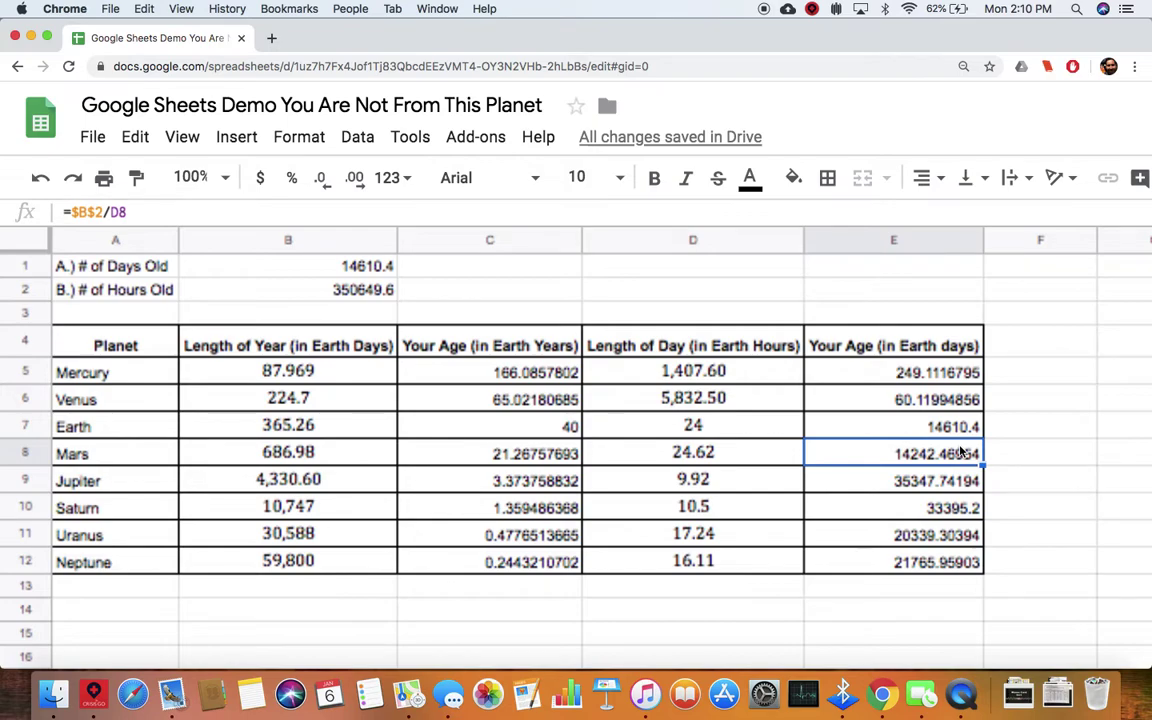
{"action": "key", "text": "Up"}
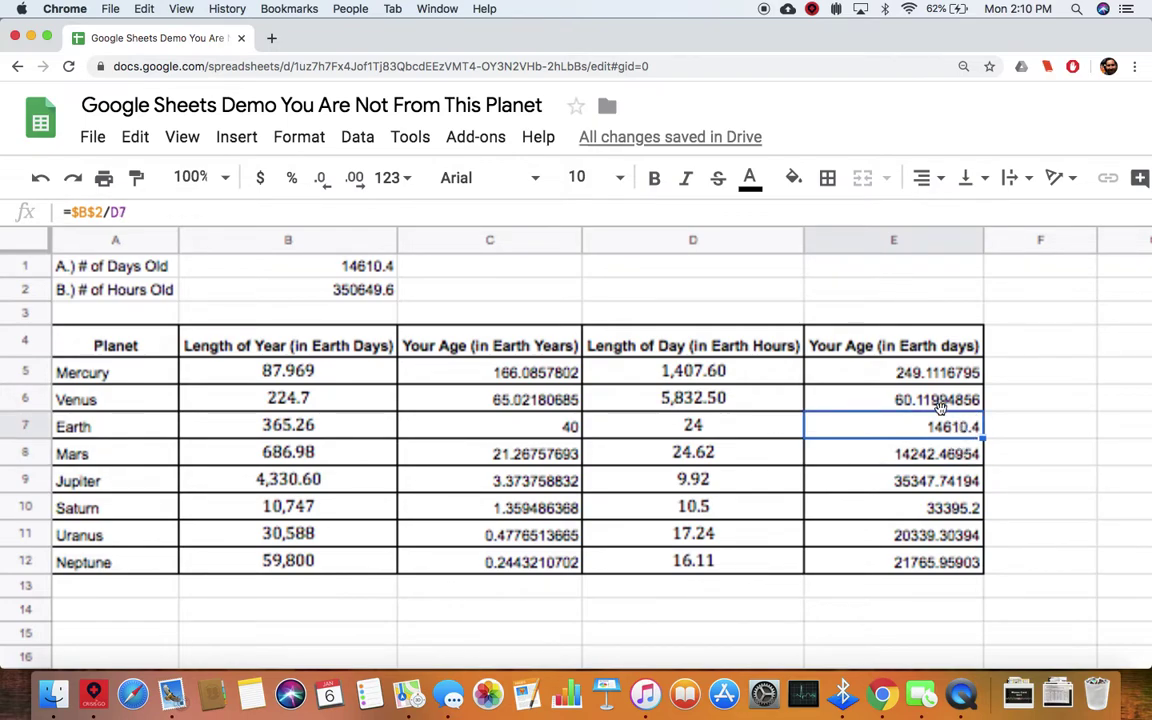
{"action": "left_click", "coordinate": [536, 434]}
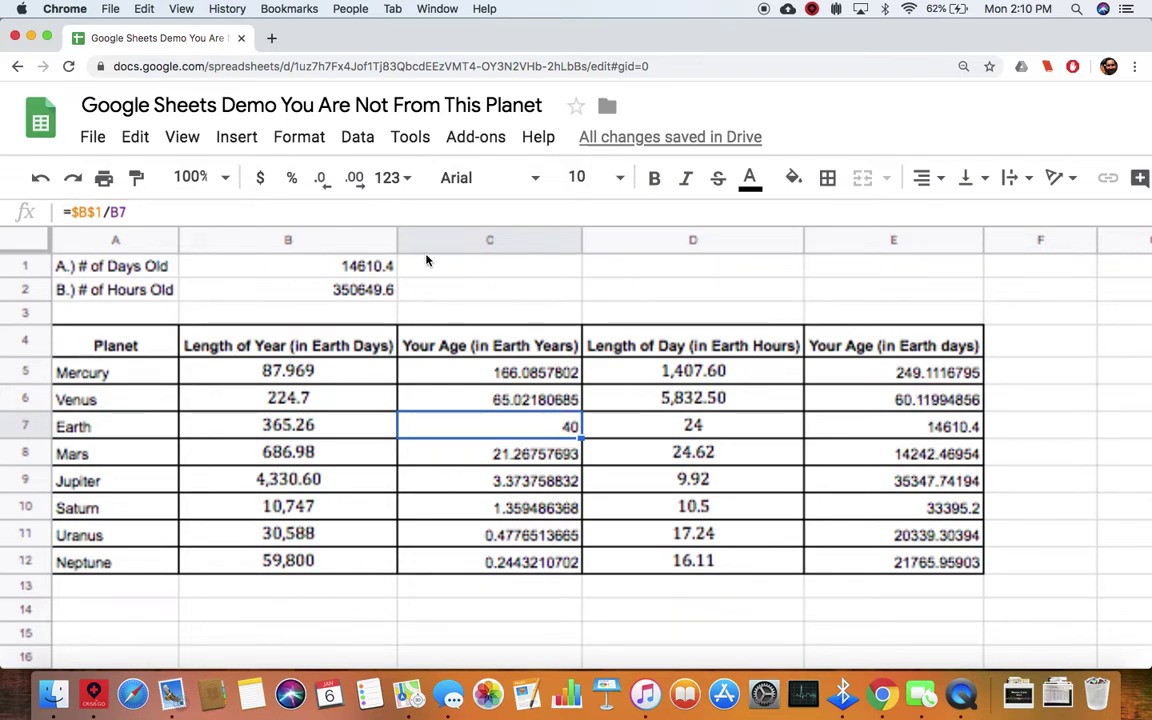
{"action": "left_click", "coordinate": [906, 428]}
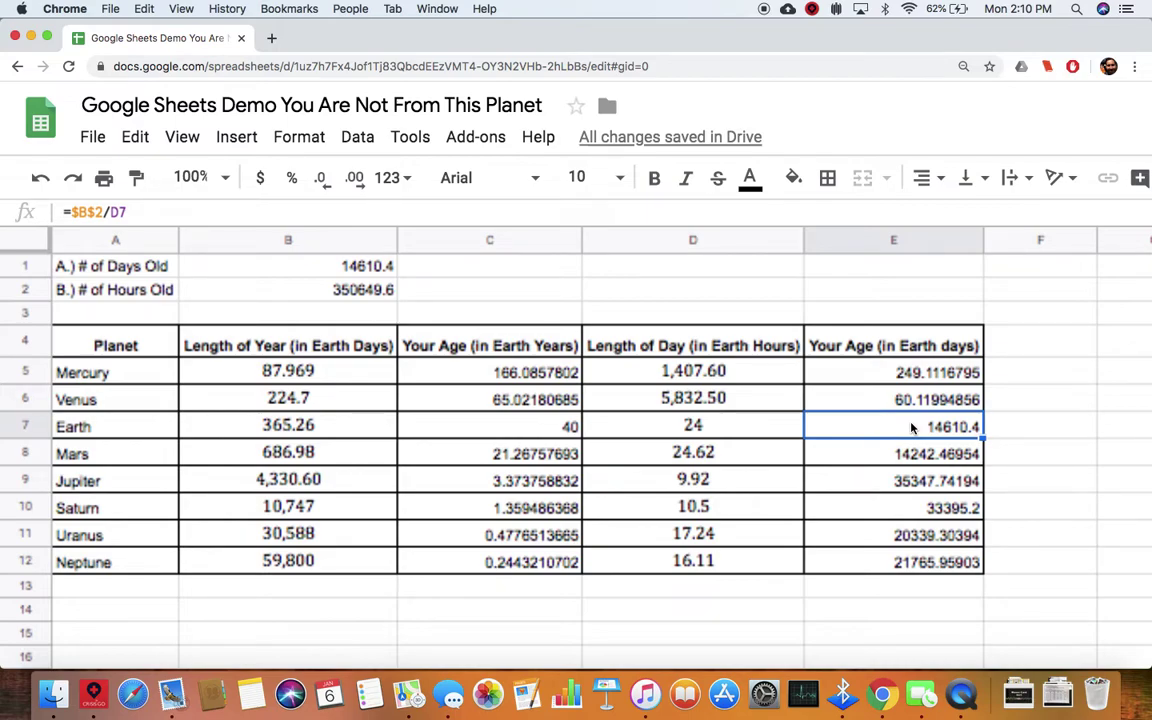
- Copy the ages in years for all planets, cells C5 through C12
{"action": "left_click", "coordinate": [531, 372]}
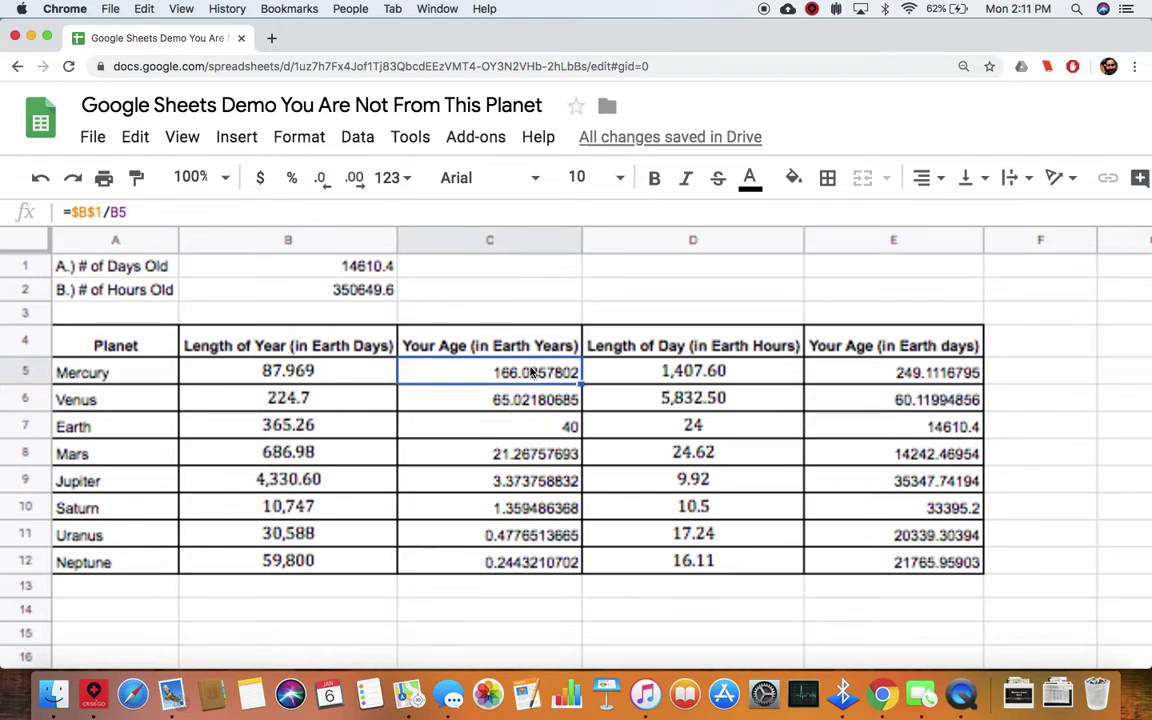
{"action": "left_click", "coordinate": [541, 563], "text": "shift"}
{"action": "key", "text": "super+c"}
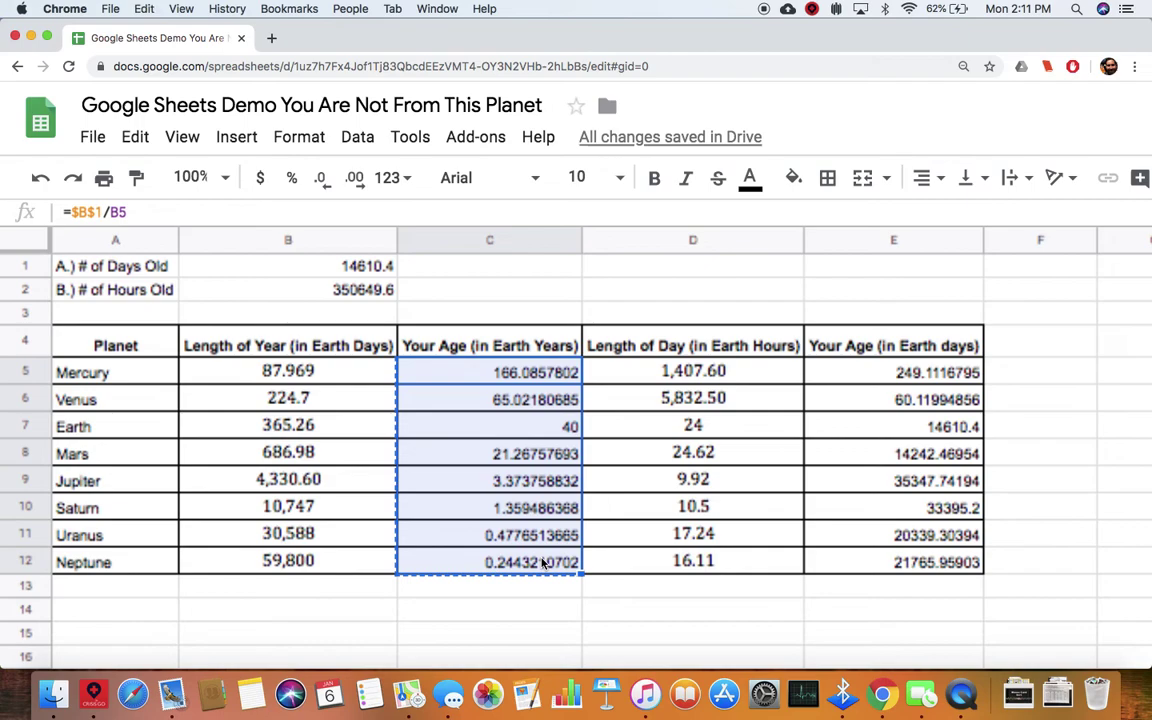